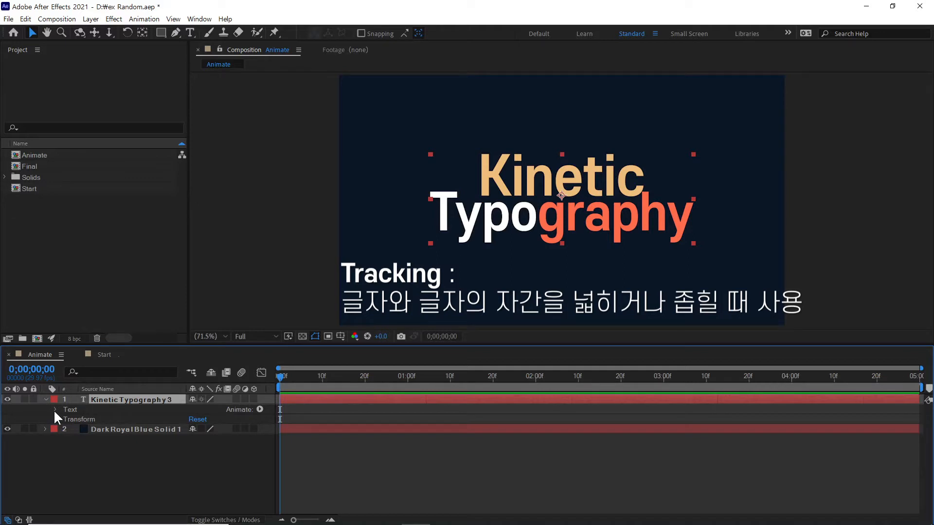
- Add a Tracking animator to the Kinetic Typography 3 text layer
{"action": "left_click", "coordinate": [55, 410]}
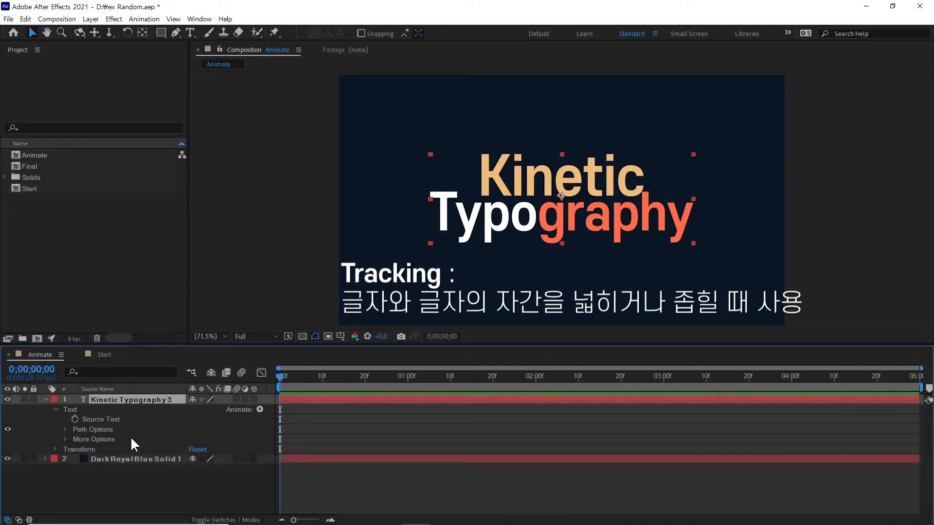
{"action": "left_click", "coordinate": [260, 410]}
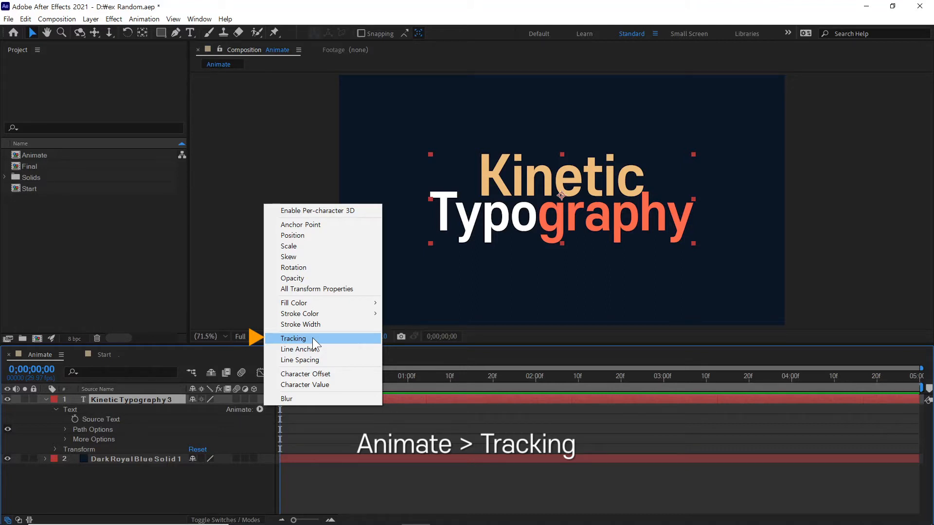
{"action": "left_click", "coordinate": [313, 338]}
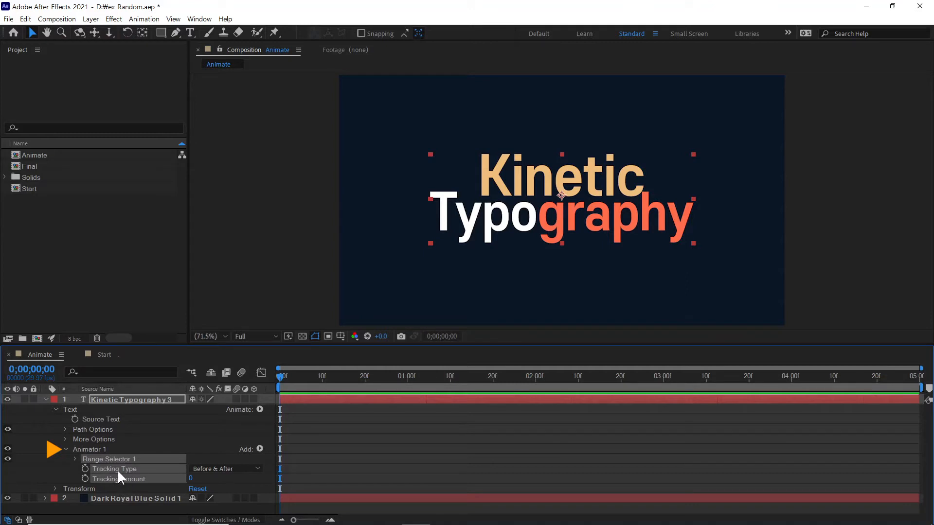
- Try a larger Tracking Amount on the text to widen its letter spacing
{"action": "left_click", "coordinate": [204, 484]}
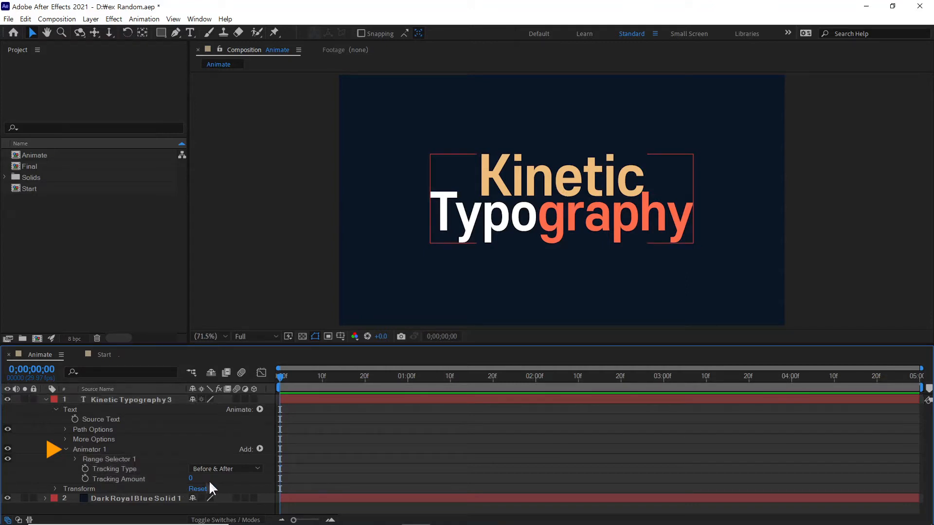
{"action": "left_click", "coordinate": [122, 479]}
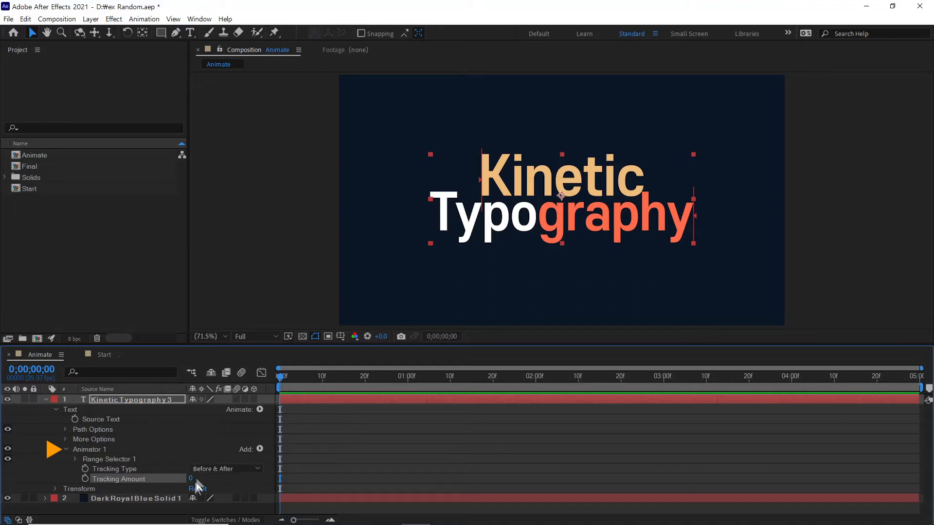
{"action": "mouse_move", "coordinate": [191, 479]}
{"action": "left_mouse_down"}
{"action": "mouse_move", "coordinate": [217, 475]}
{"action": "mouse_move", "coordinate": [157, 488]}
{"action": "mouse_move", "coordinate": [193, 487]}
{"action": "left_mouse_up"}
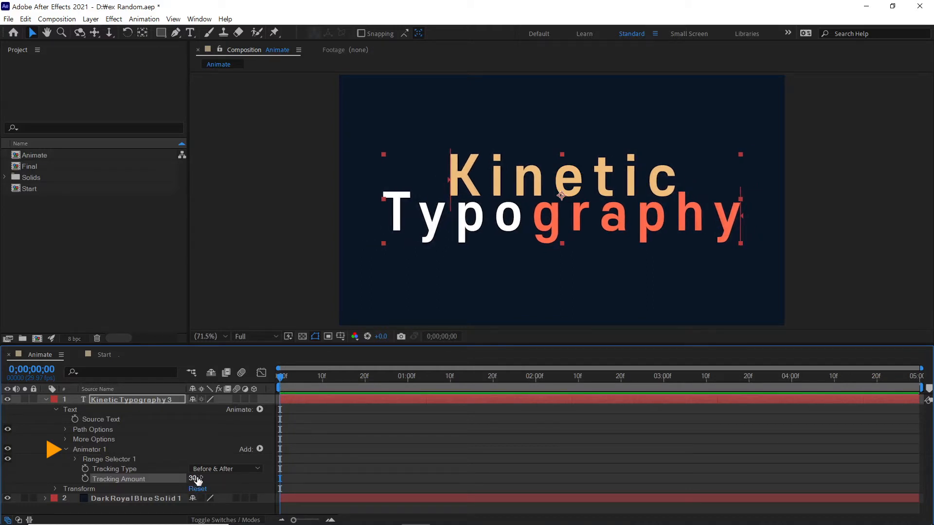
- Set the Tracking Amount to 0 and add a keyframe for it at 0;00;00;00
{"action": "left_click", "coordinate": [193, 479]}
{"action": "type", "text": "0"}
{"action": "key", "text": "Return"}
{"action": "left_click", "coordinate": [85, 480]}
- Keyframe the Tracking Amount at 50 at 0;00;02;00
{"action": "left_click_drag", "start_coordinate": [540, 376], "coordinate": [535, 376]}
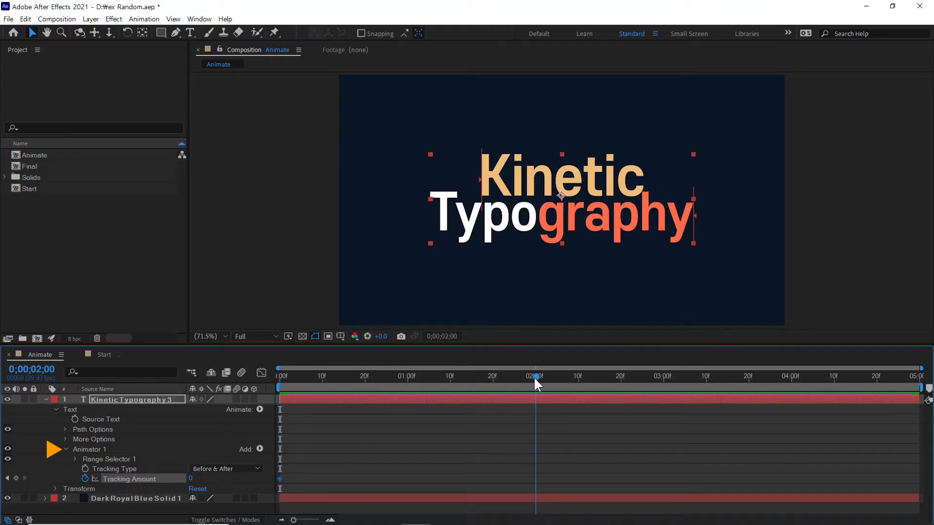
{"action": "left_click", "coordinate": [192, 479]}
{"action": "type", "text": "50"}
{"action": "key", "text": "Return"}
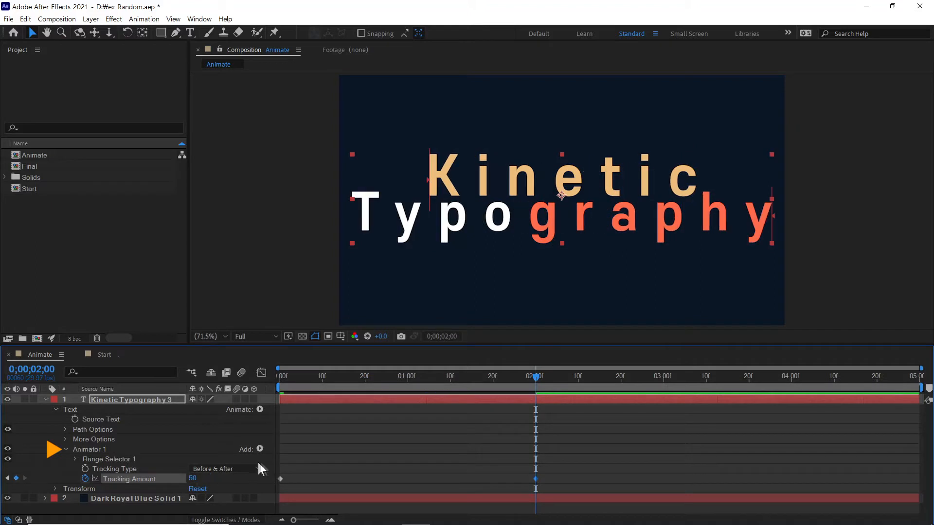
- Preview the tracking animation from the start of the composition
{"action": "left_click_drag", "start_coordinate": [442, 375], "coordinate": [264, 388]}
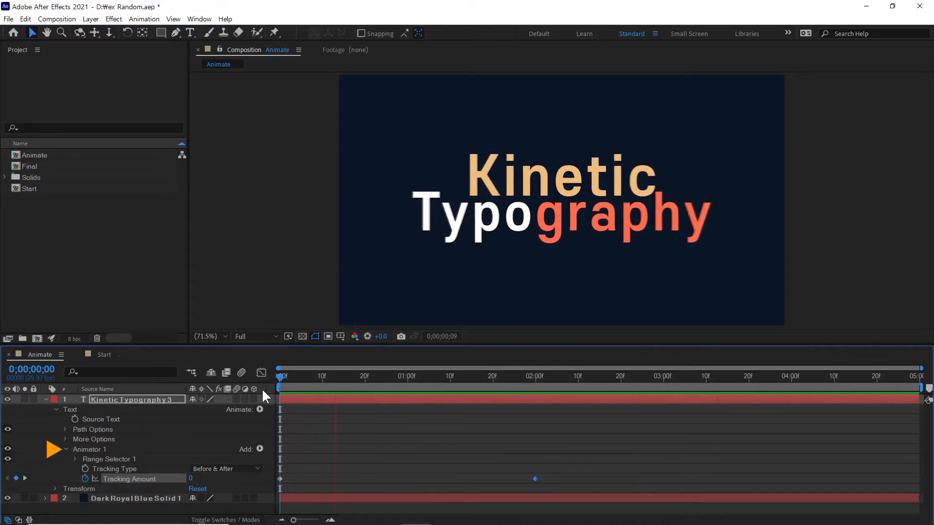
{"action": "key", "text": "space"}
{"action": "left_click_drag", "start_coordinate": [532, 379], "coordinate": [273, 387]}
{"action": "key", "text": "space"}
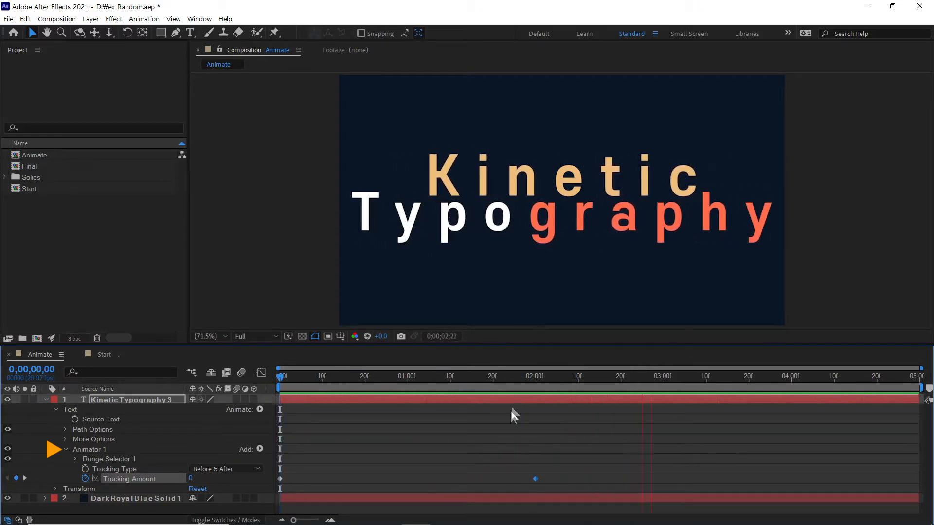
{"action": "left_click_drag", "start_coordinate": [527, 377], "coordinate": [269, 393]}
{"action": "left_click", "coordinate": [324, 418]}
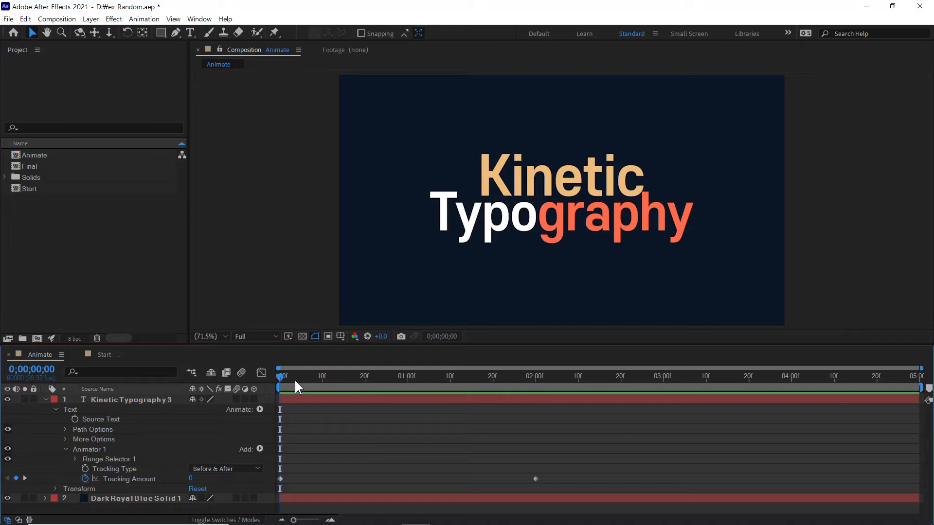
- Animate the text layer's Scale from 180% at 0;00;00;00 to 100% at 0;00;00;10
{"action": "left_click", "coordinate": [324, 379]}
{"action": "left_click", "coordinate": [321, 397]}
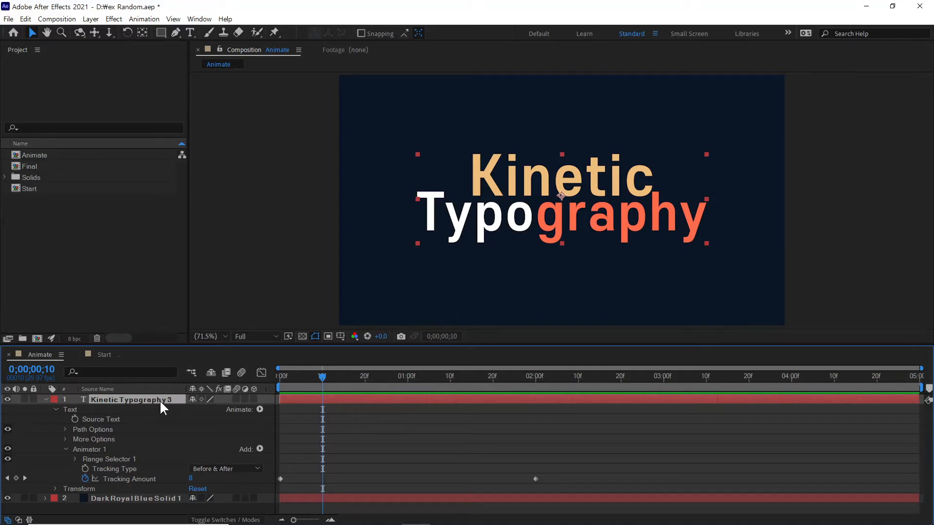
{"action": "key", "text": "s"}
{"action": "left_click", "coordinate": [75, 409]}
{"action": "left_click", "coordinate": [280, 378]}
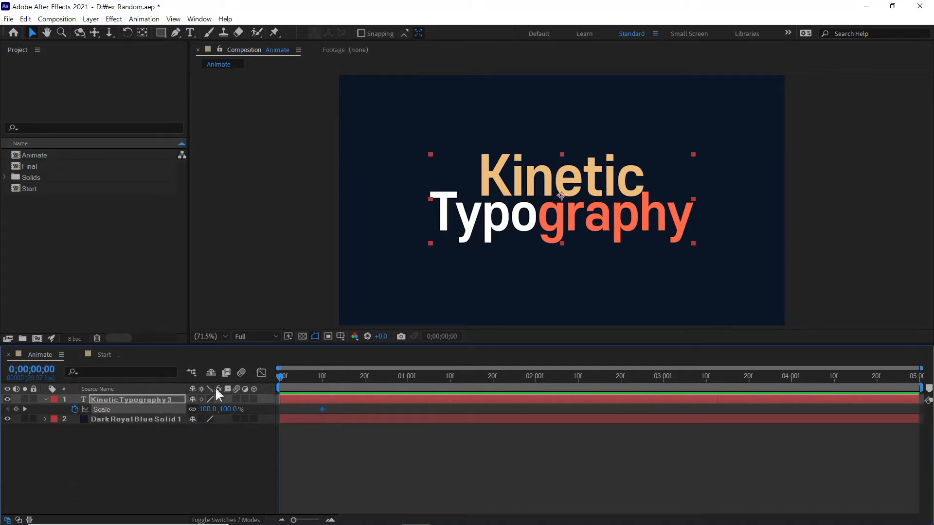
{"action": "left_click_drag", "start_coordinate": [208, 410], "coordinate": [249, 412]}
- Play the combined scale and tracking animation from the start several times
{"action": "left_click_drag", "start_coordinate": [298, 377], "coordinate": [240, 383]}
{"action": "key", "text": "space"}
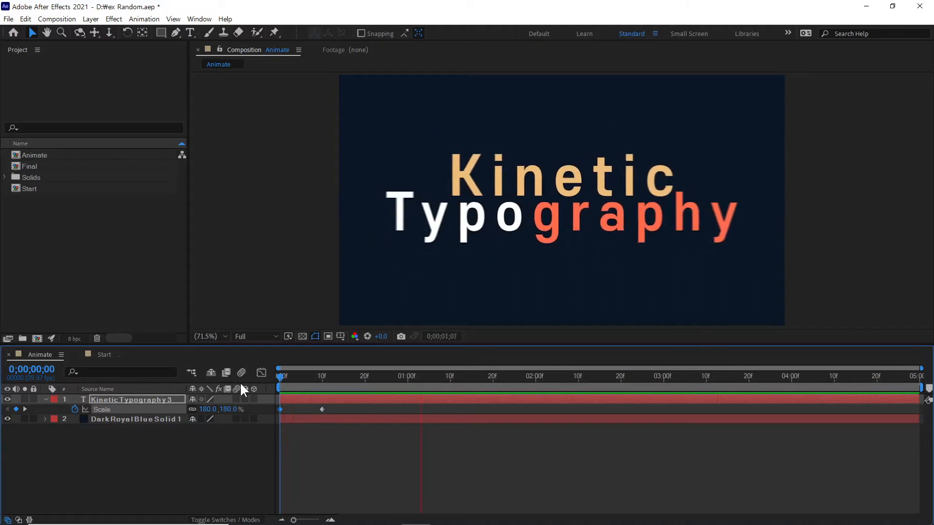
{"action": "key", "text": "space"}
{"action": "key", "text": "space"}
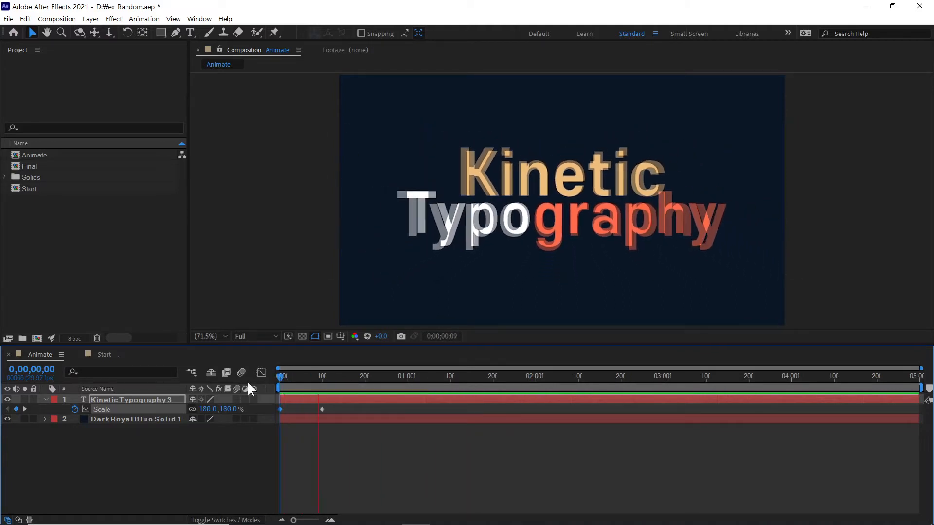
{"action": "key", "text": "space"}
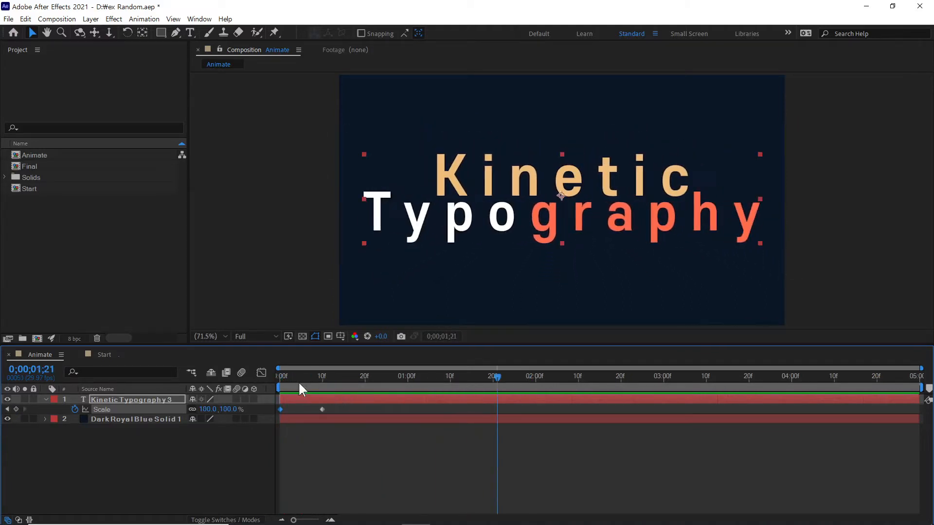
{"action": "key", "text": "space"}
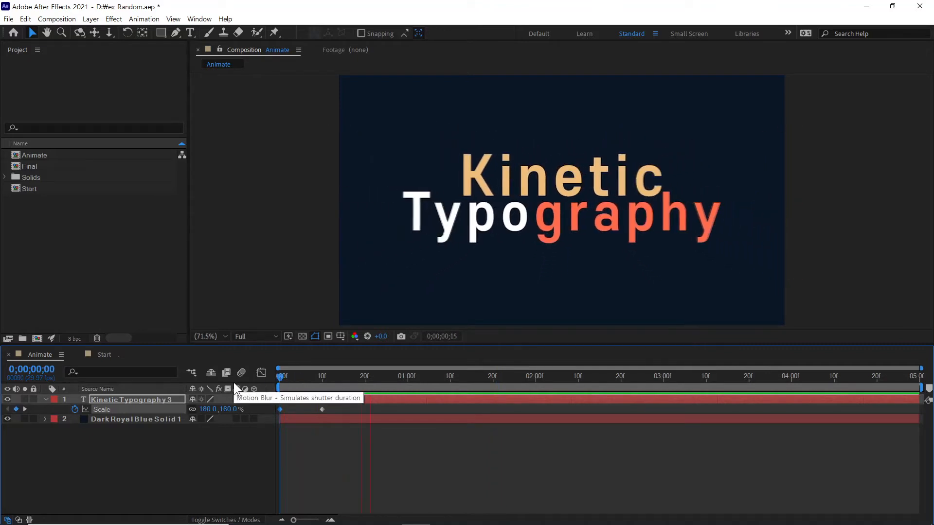
{"action": "key", "text": "space"}
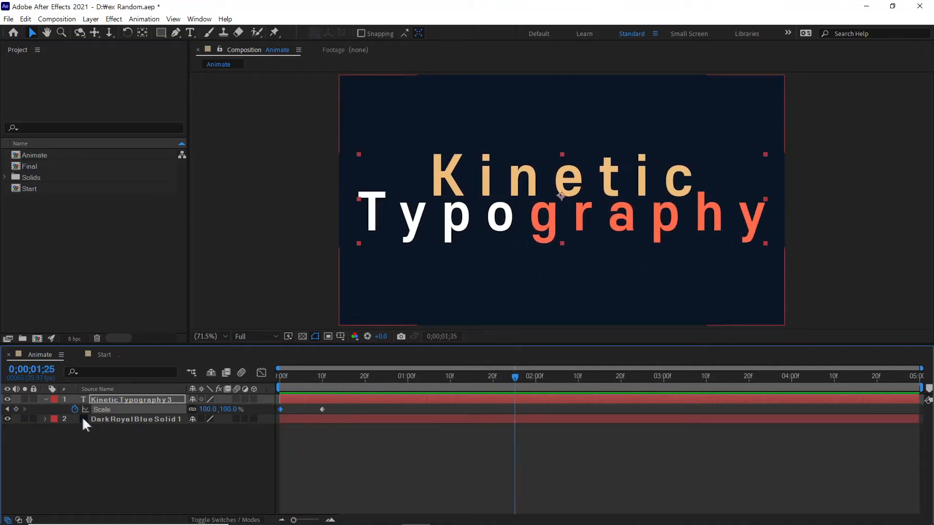
- Remove the Scale keyframes from the text layer and expand its Transform properties
{"action": "left_click", "coordinate": [285, 377]}
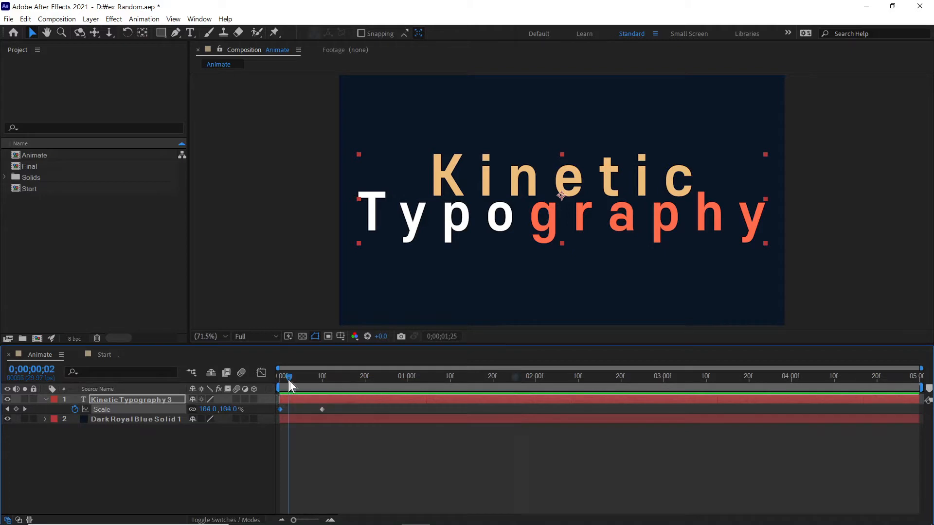
{"action": "left_click", "coordinate": [357, 377]}
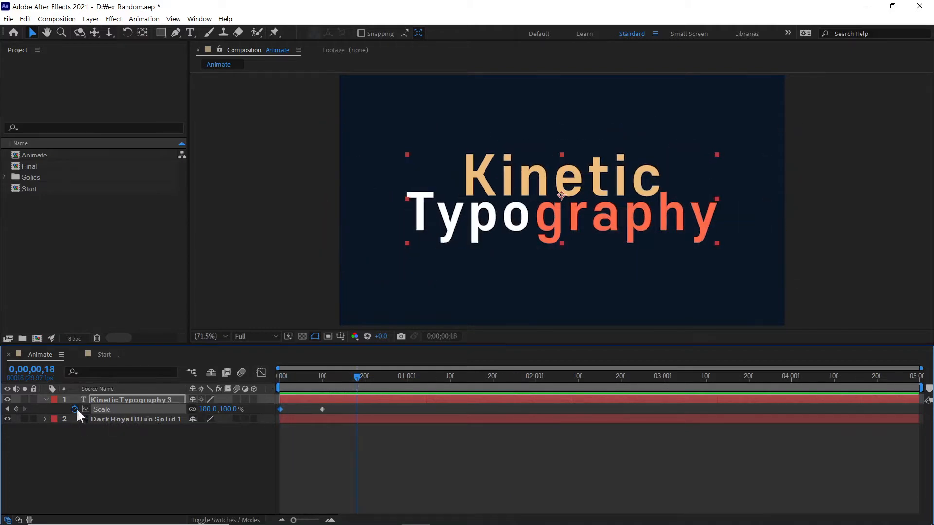
{"action": "left_click", "coordinate": [46, 399]}
{"action": "left_click", "coordinate": [45, 400]}
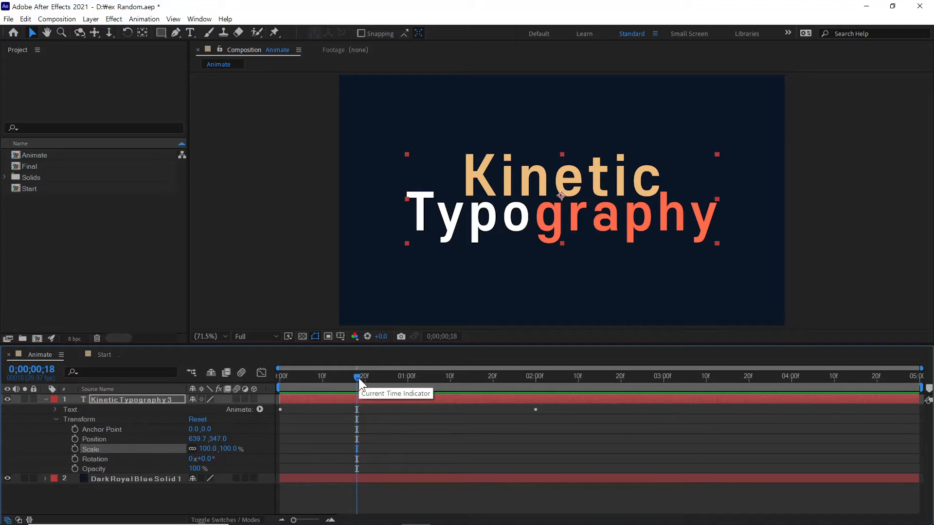
{"action": "left_click_drag", "start_coordinate": [358, 376], "coordinate": [418, 382]}
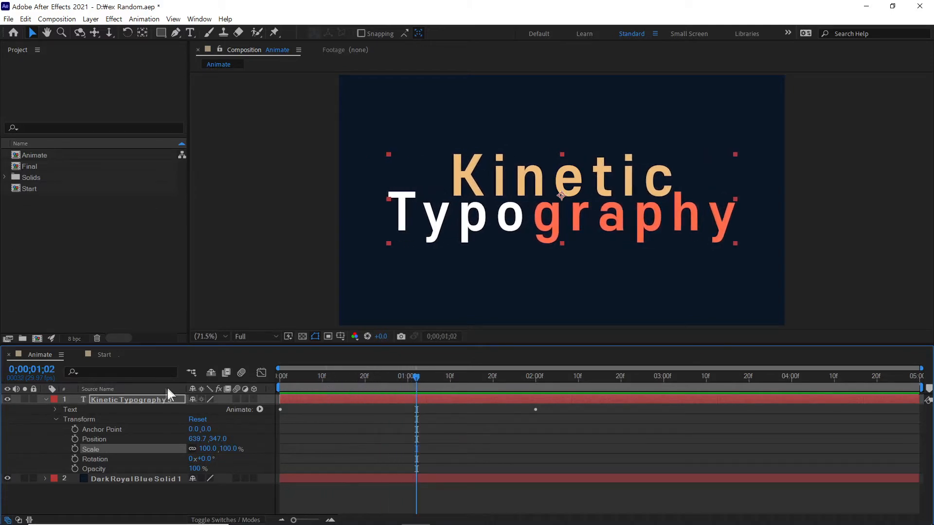
- Show the paragraph settings for the text layer and try left alignment, checking how the tracking spreads over time
{"action": "left_click", "coordinate": [147, 398]}
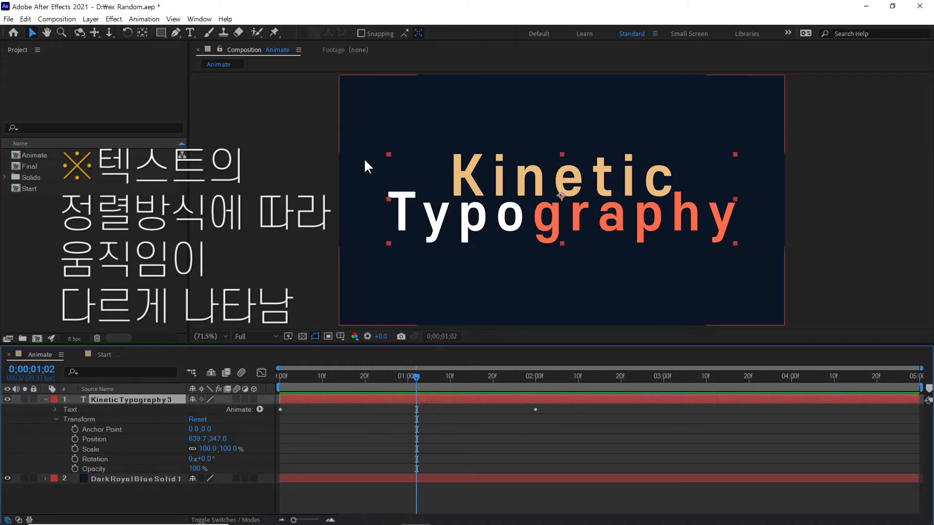
{"action": "left_click", "coordinate": [198, 20]}
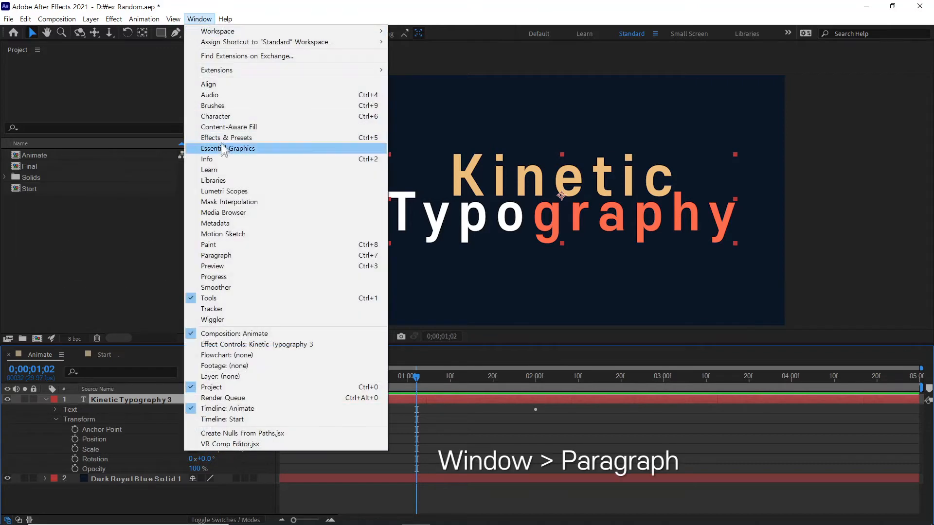
{"action": "left_click", "coordinate": [296, 256]}
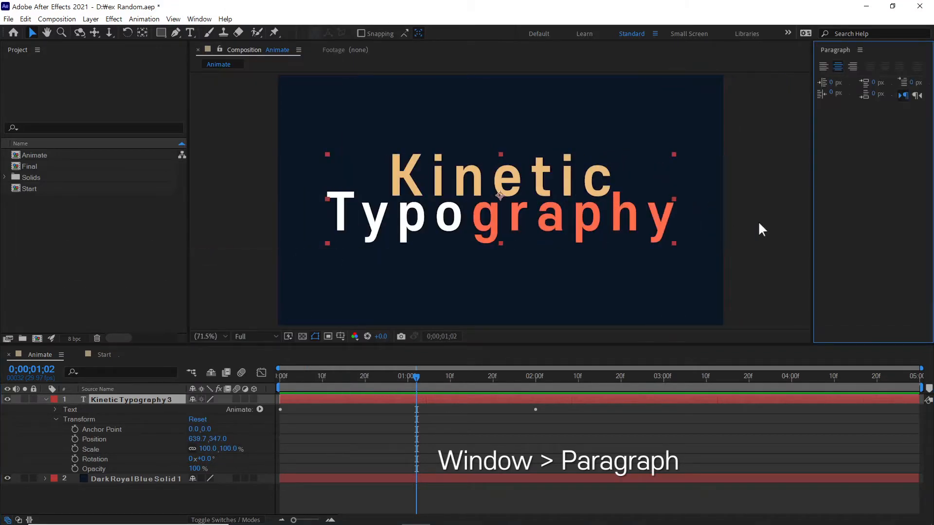
{"action": "left_click", "coordinate": [824, 67]}
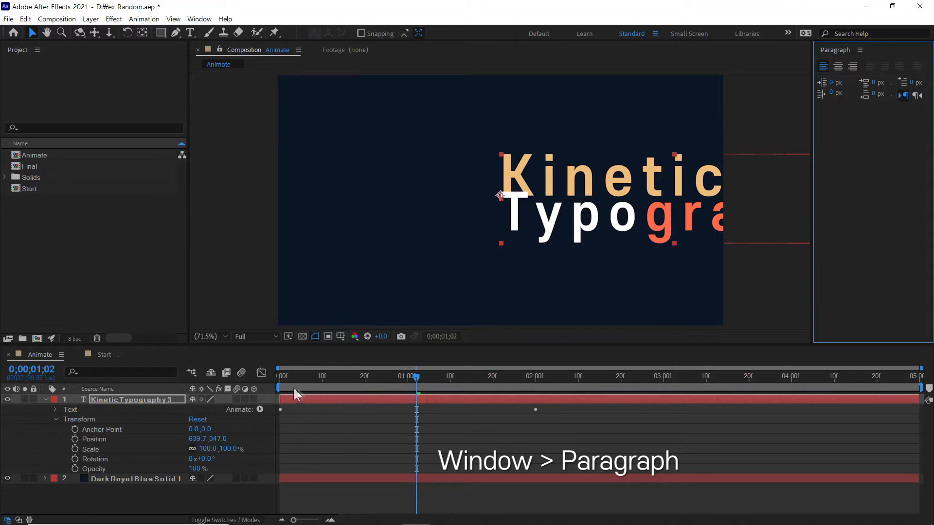
{"action": "left_click_drag", "start_coordinate": [279, 388], "coordinate": [434, 386]}
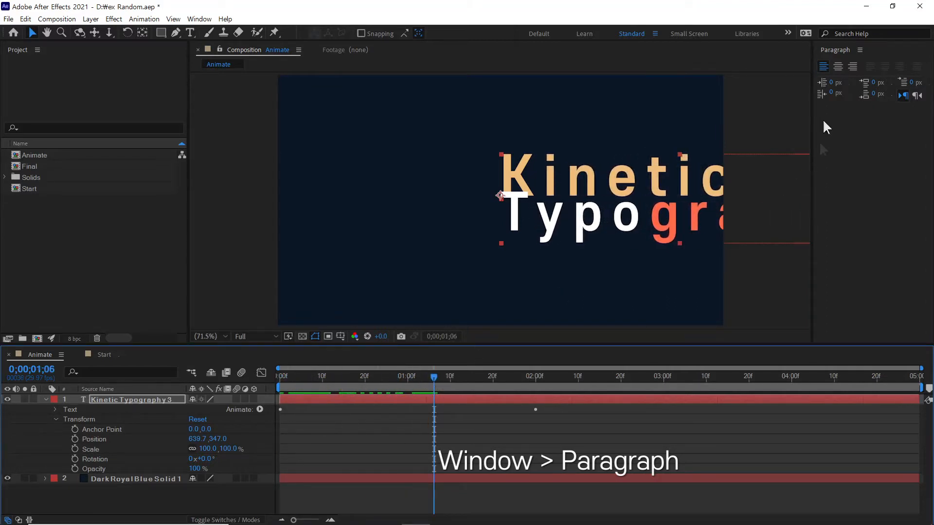
- Try right alignment on the text while scrubbing the animation, and set it back to centre alignment
{"action": "left_click", "coordinate": [851, 65]}
{"action": "left_click_drag", "start_coordinate": [331, 378], "coordinate": [264, 395]}
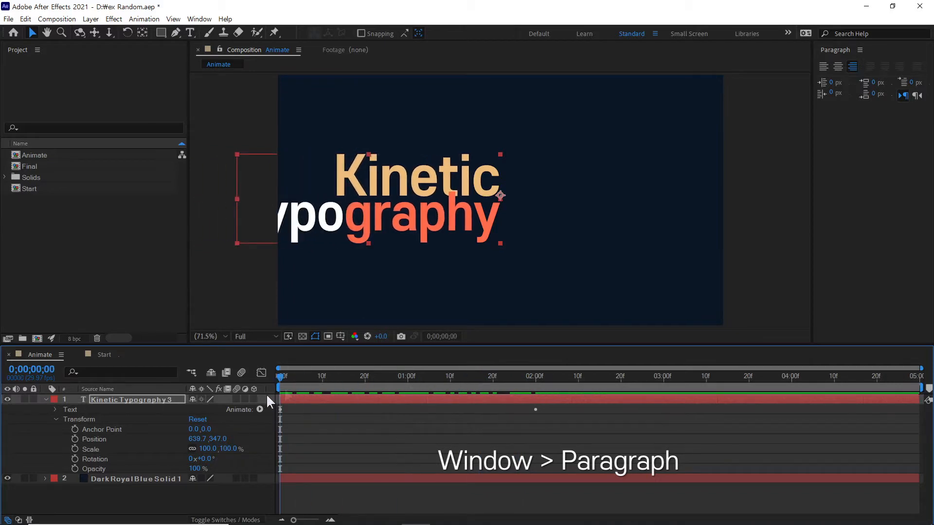
{"action": "left_click", "coordinate": [837, 66]}
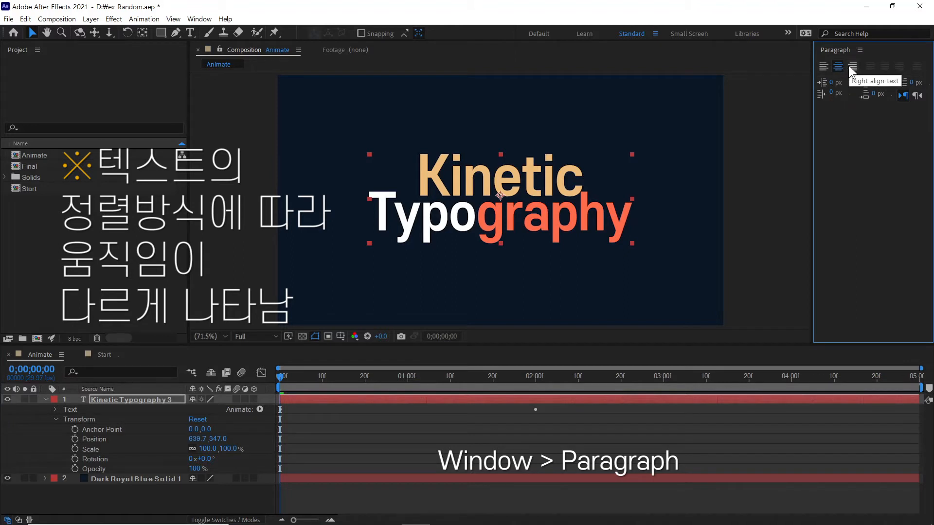
{"action": "mouse_move", "coordinate": [295, 378]}
{"action": "left_mouse_down"}
{"action": "mouse_move", "coordinate": [407, 382]}
{"action": "mouse_move", "coordinate": [278, 382]}
{"action": "left_mouse_up"}
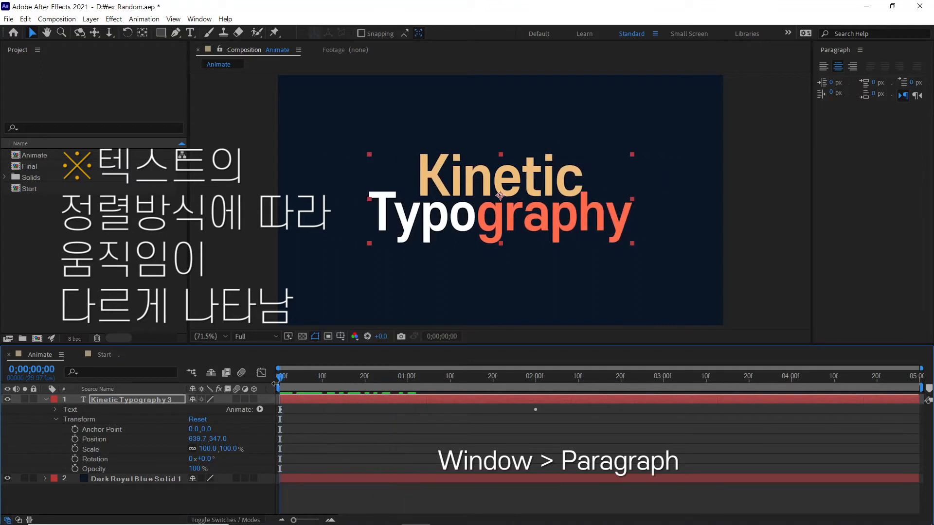
- Add a separate Blur animator to the text layer and set its Blur to 28
{"action": "left_click", "coordinate": [56, 419]}
{"action": "left_click", "coordinate": [73, 409]}
{"action": "left_click", "coordinate": [55, 410]}
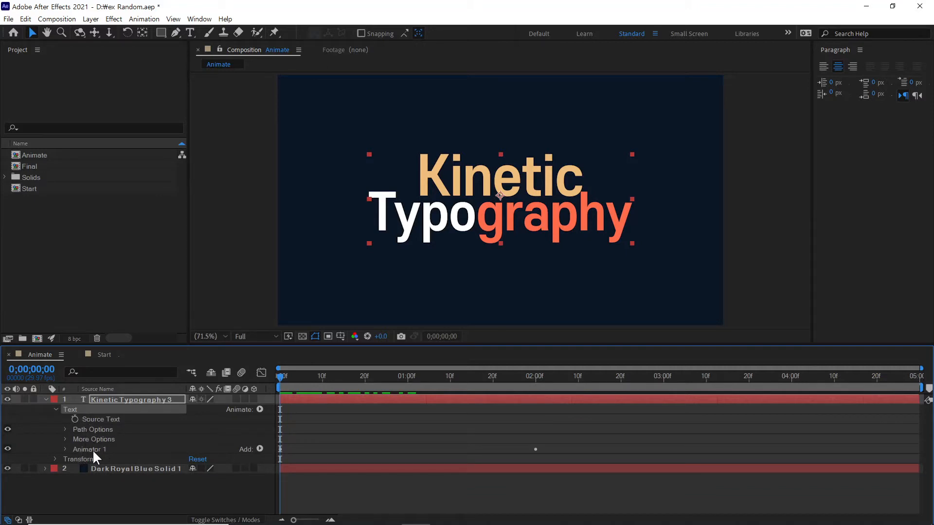
{"action": "left_click", "coordinate": [259, 410]}
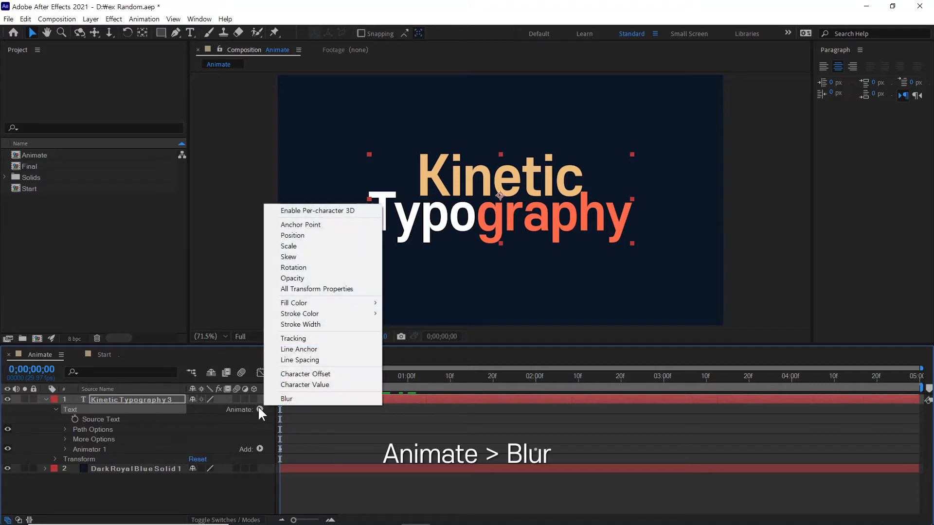
{"action": "left_click", "coordinate": [319, 398]}
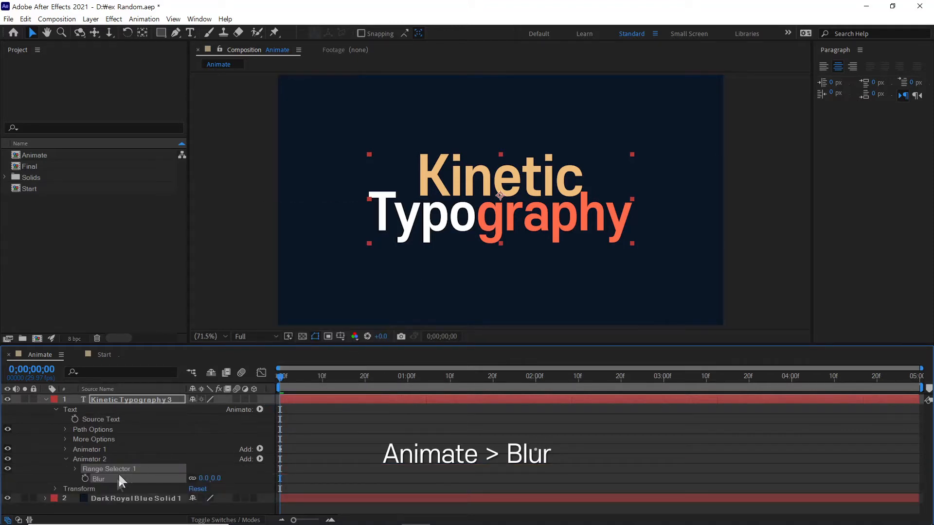
{"action": "left_click_drag", "start_coordinate": [209, 479], "coordinate": [217, 480]}
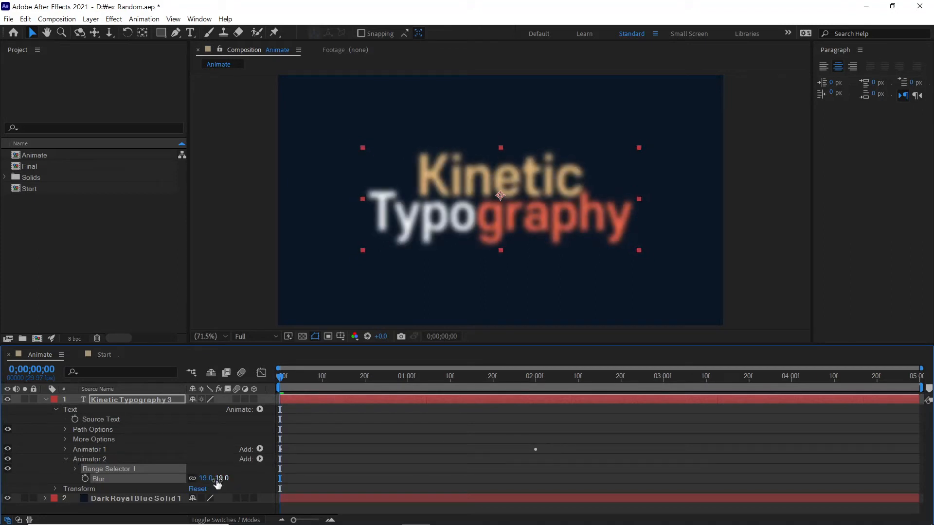
{"action": "left_click_drag", "start_coordinate": [201, 479], "coordinate": [204, 479]}
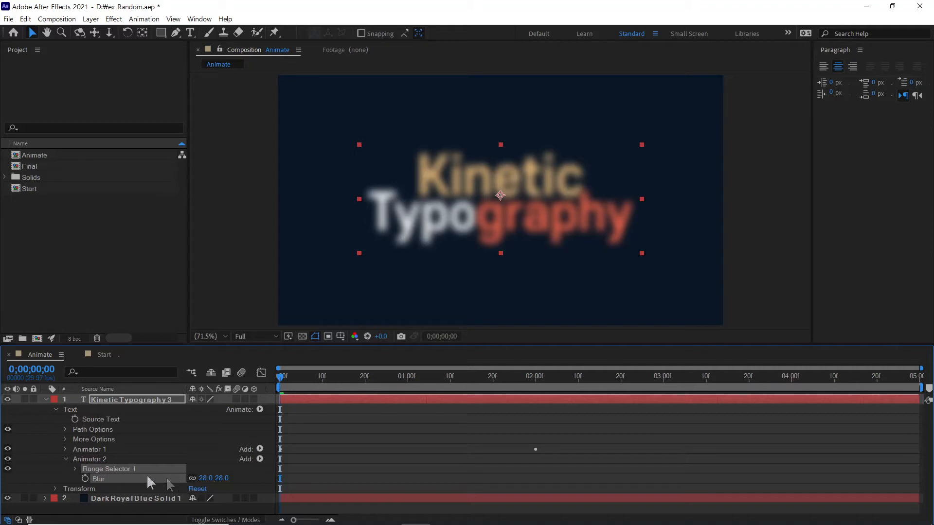
- Delete both the Tracking and the Blur animators from the Kinetic Typography 3 text layer
{"action": "left_click", "coordinate": [90, 459]}
{"action": "left_click", "coordinate": [98, 448]}
{"action": "left_click", "coordinate": [97, 459]}
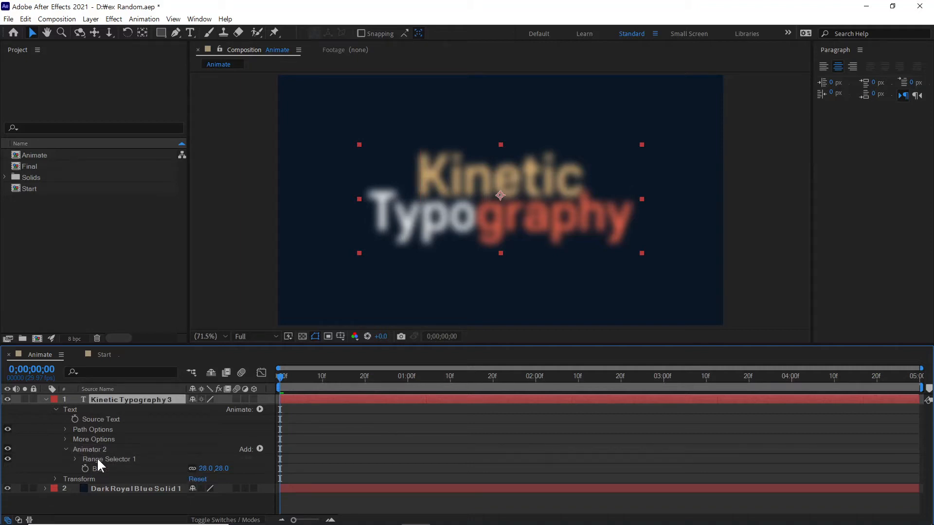
{"action": "key", "text": "Delete"}
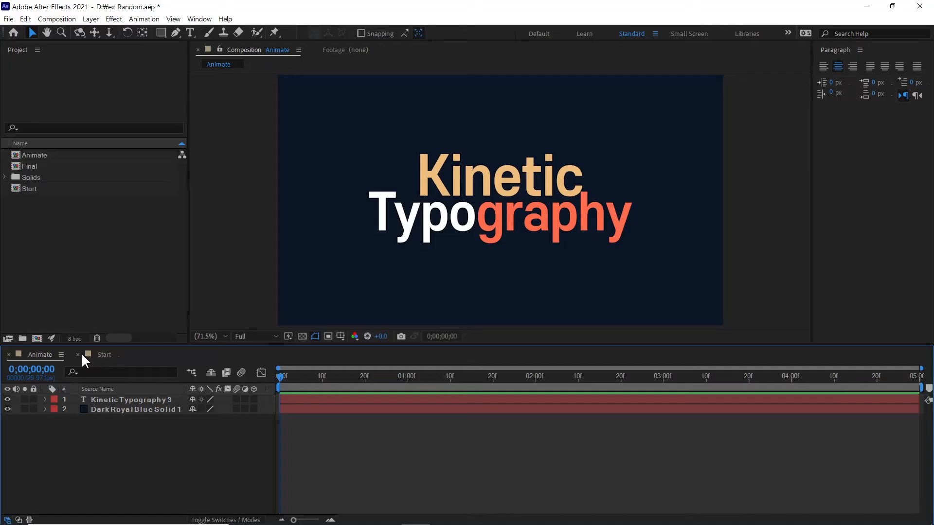
- Close the Animate composition's timeline and collapse and select the Kinetic Typography 2 layer in the Start composition
{"action": "left_click", "coordinate": [8, 354]}
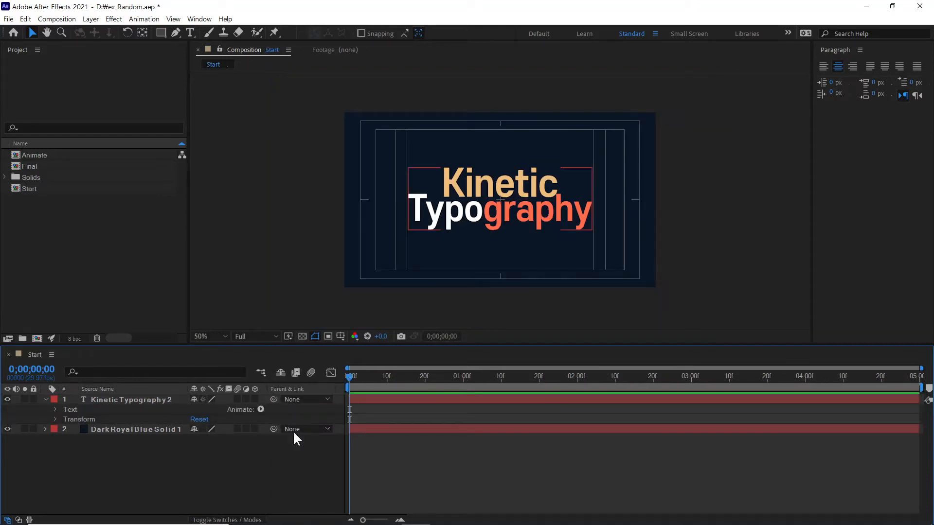
{"action": "left_click", "coordinate": [45, 400]}
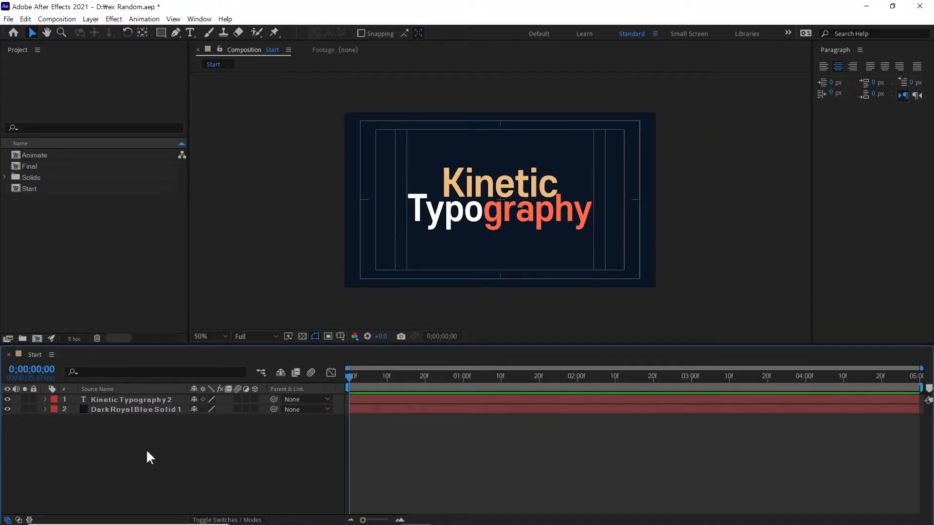
{"action": "left_click", "coordinate": [146, 399]}
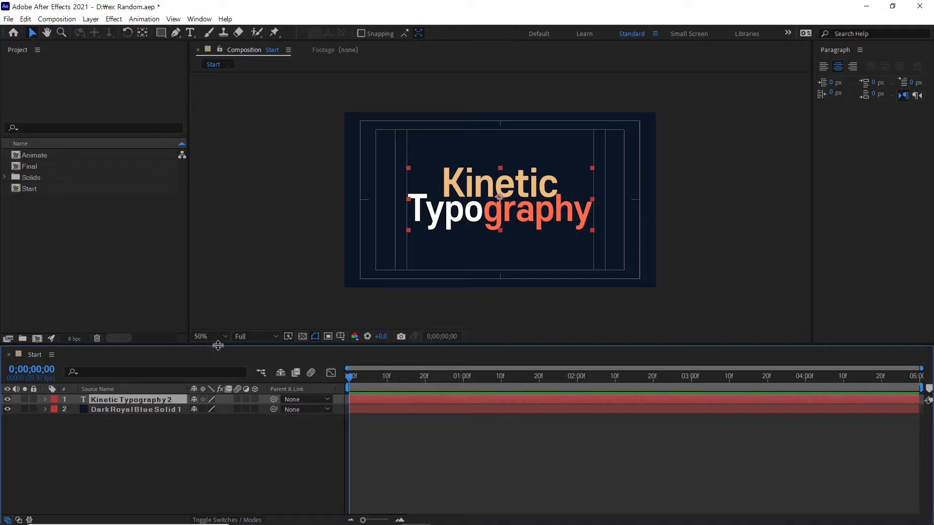
- Try the ordinary 3D layer switch on Kinetic Typography 2, turn it off again, and enable Per-character 3D on its text
{"action": "left_click", "coordinate": [254, 400]}
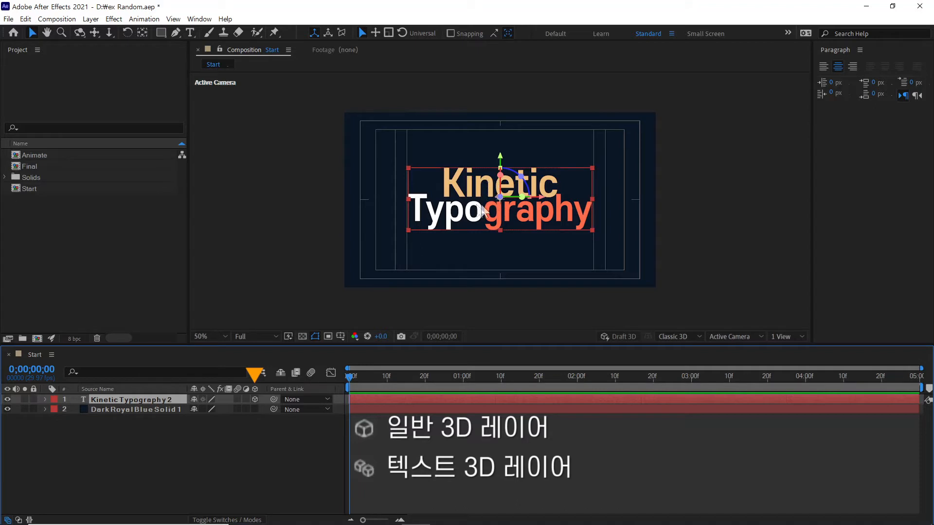
{"action": "left_click", "coordinate": [255, 400]}
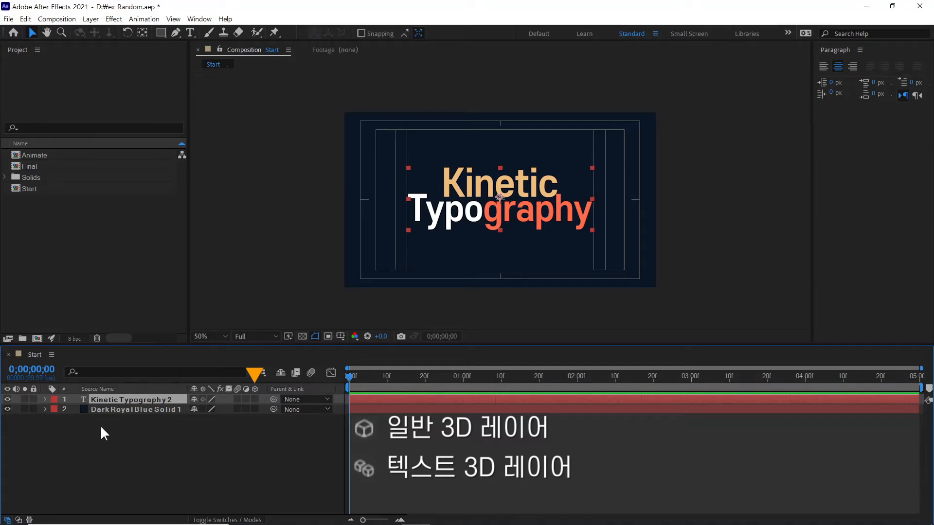
{"action": "left_click", "coordinate": [44, 399]}
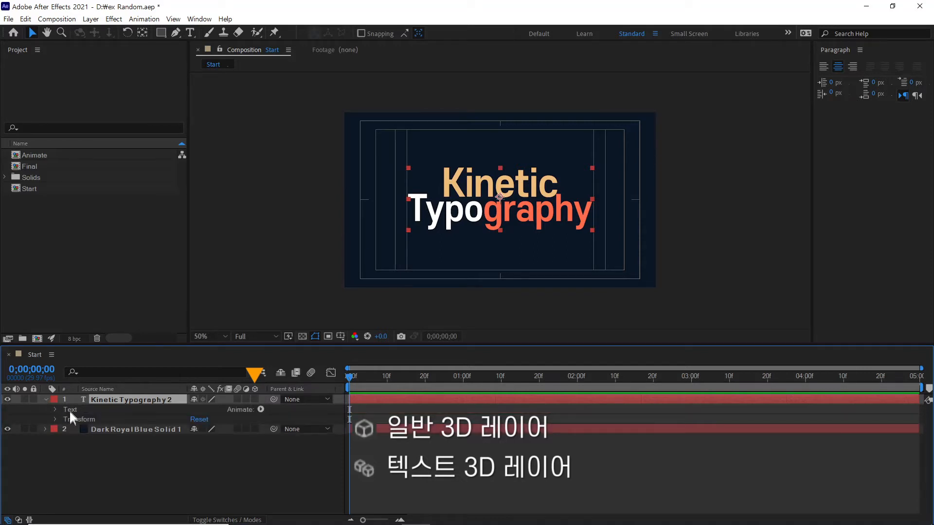
{"action": "left_click", "coordinate": [70, 409]}
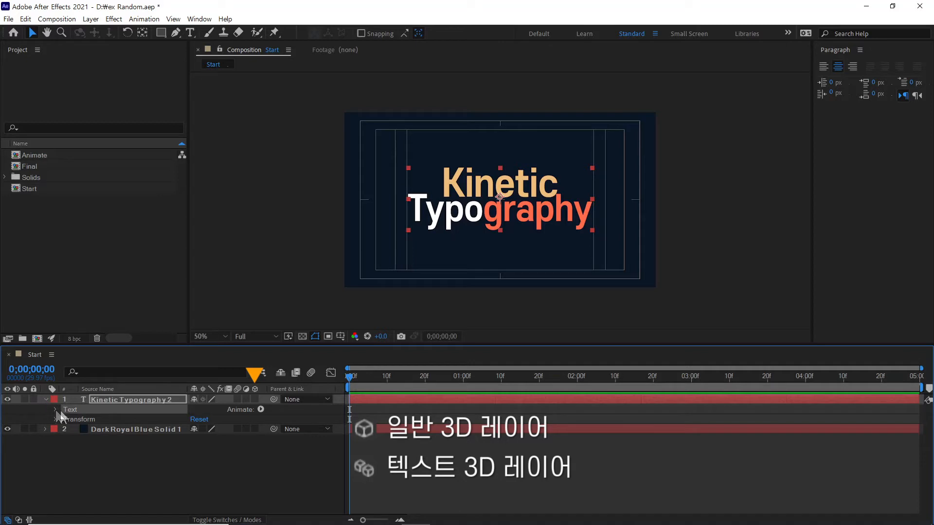
{"action": "left_click", "coordinate": [261, 409]}
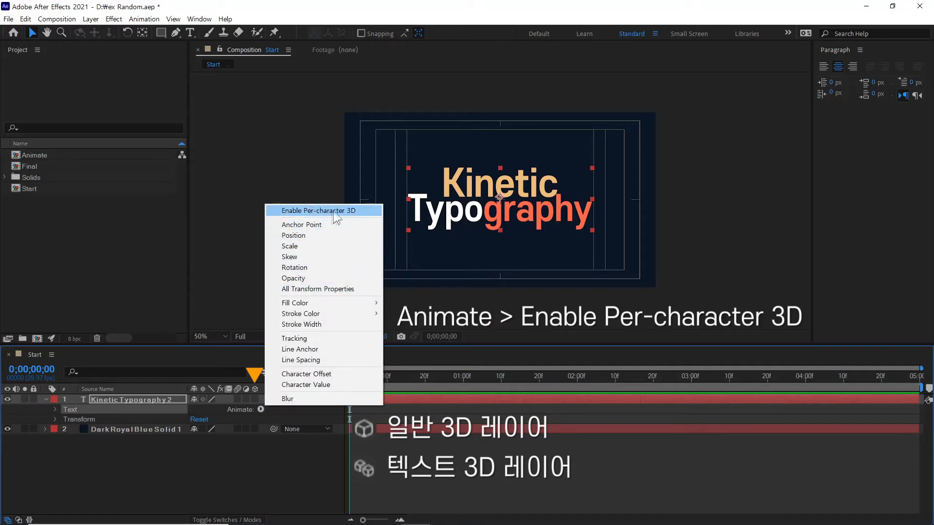
{"action": "left_click", "coordinate": [360, 209]}
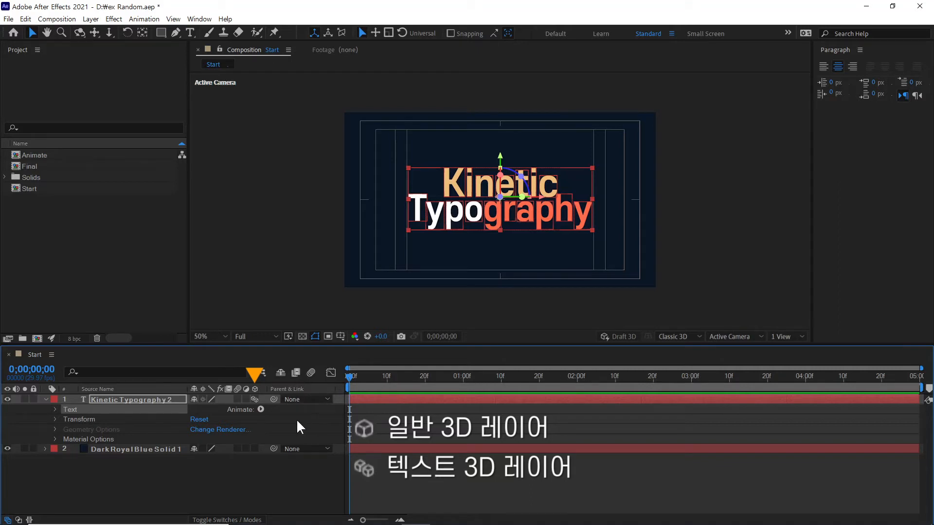
- Add a Position animator to the text of the Kinetic Typography 2 layer
{"action": "left_click", "coordinate": [261, 410]}
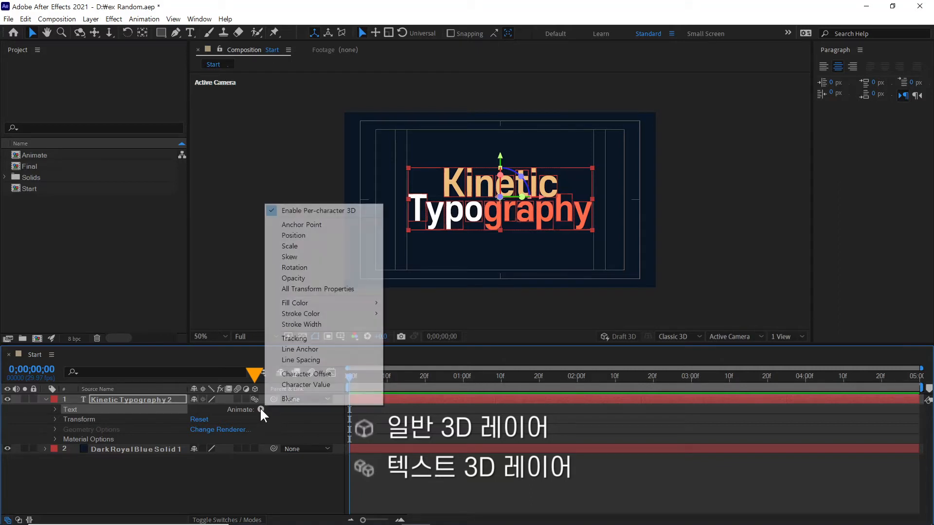
{"action": "left_click", "coordinate": [110, 411]}
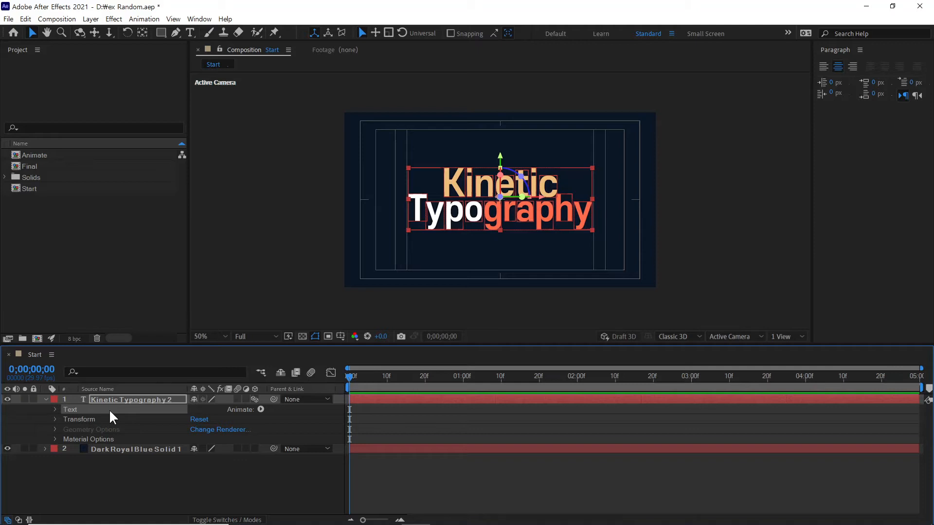
{"action": "left_click", "coordinate": [260, 411]}
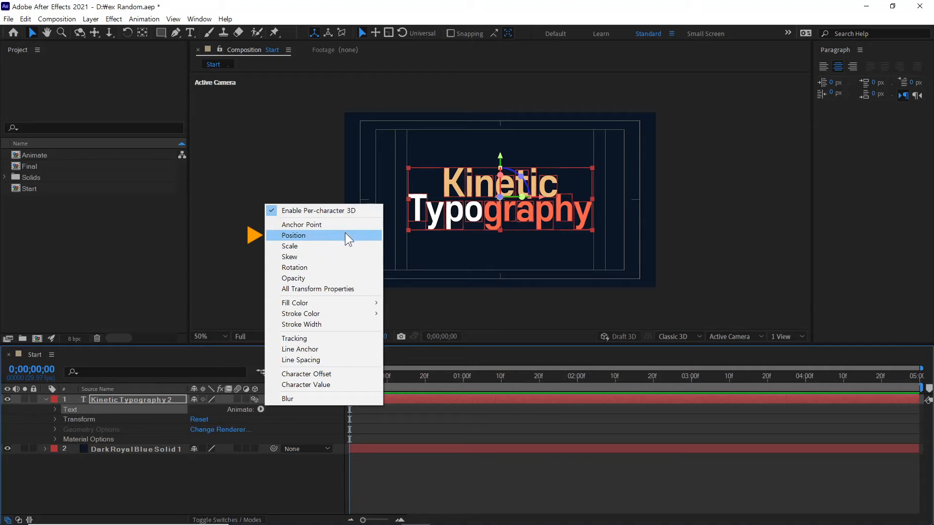
{"action": "left_click", "coordinate": [333, 235]}
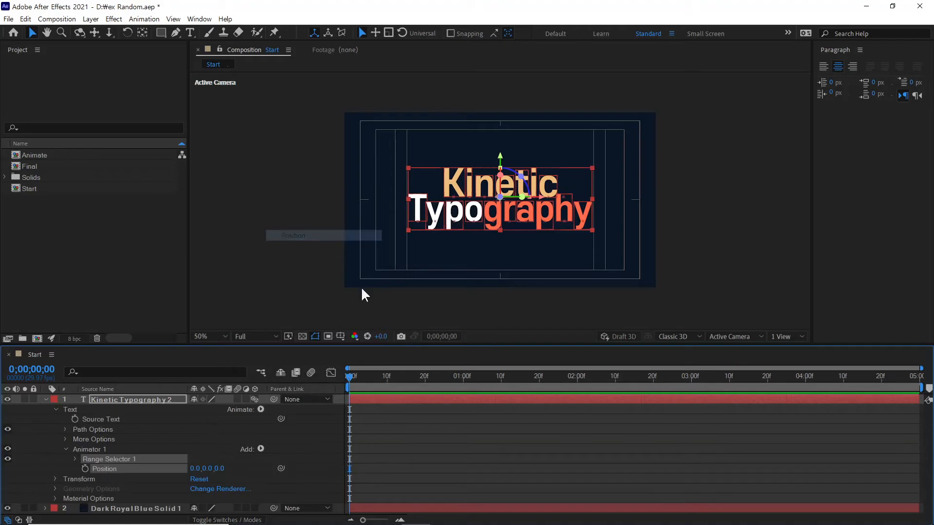
{"action": "left_click", "coordinate": [358, 460]}
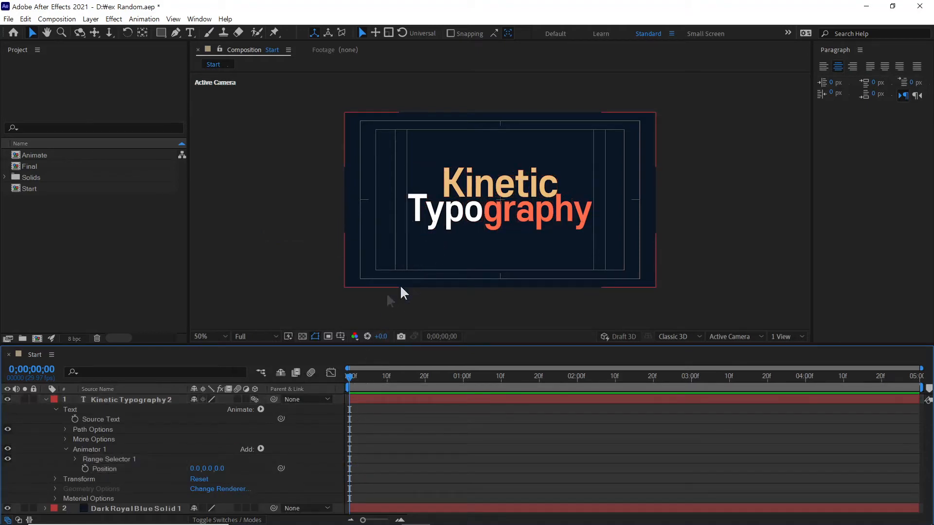
- Try several depths for the characters with the animator's Z Position, and set it to 500
{"action": "left_click", "coordinate": [221, 335]}
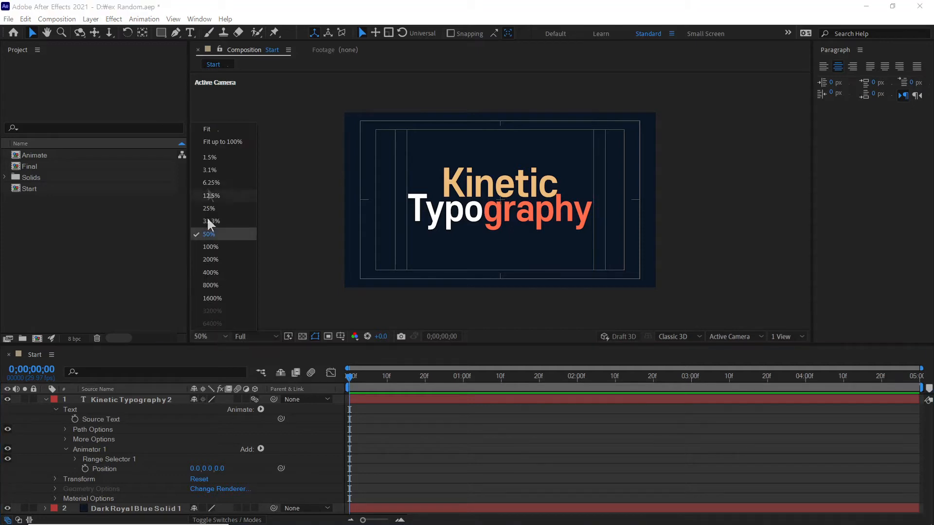
{"action": "left_click", "coordinate": [220, 142]}
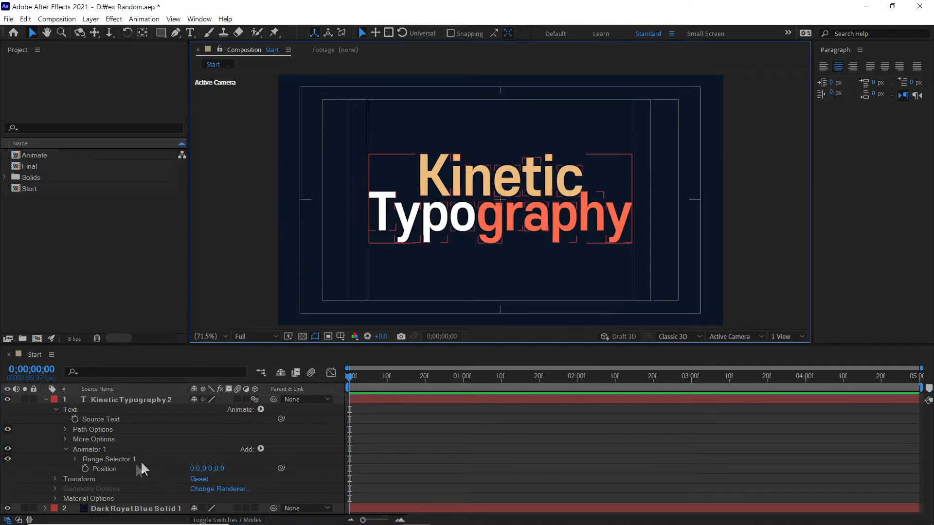
{"action": "left_click", "coordinate": [109, 469]}
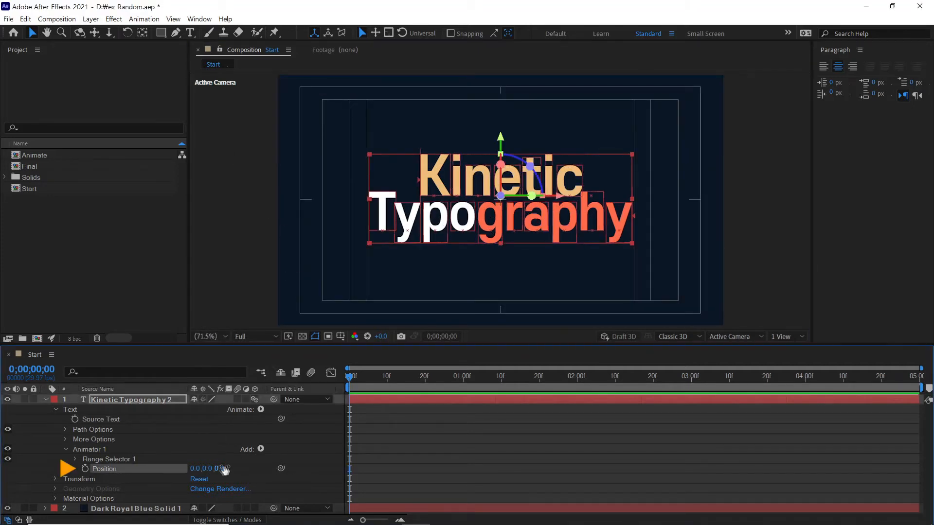
{"action": "left_click_drag", "start_coordinate": [220, 468], "coordinate": [440, 478]}
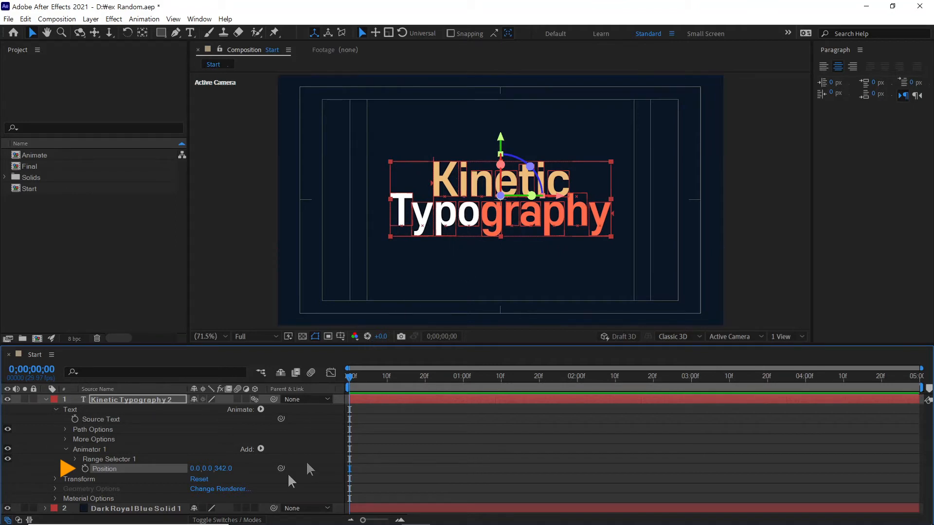
{"action": "left_click_drag", "start_coordinate": [232, 472], "coordinate": [396, 471]}
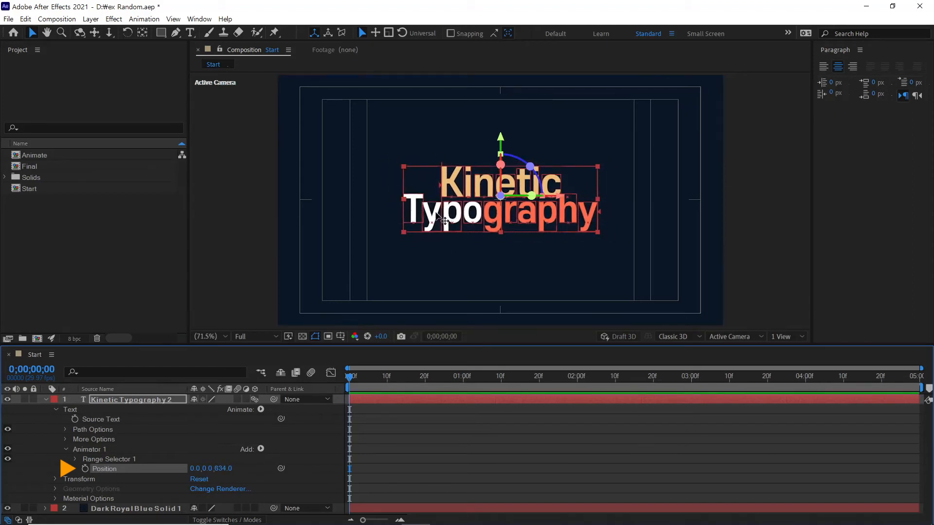
{"action": "left_click", "coordinate": [224, 468]}
{"action": "type", "text": "500"}
{"action": "key", "text": "Return"}
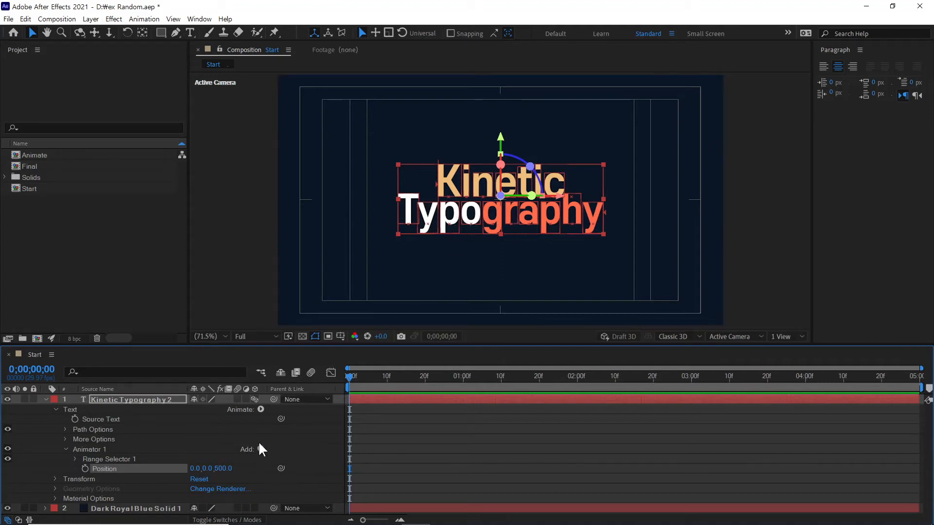
- Add a Wiggly selector to Animator 1 of the text layer
{"action": "left_click", "coordinate": [92, 447]}
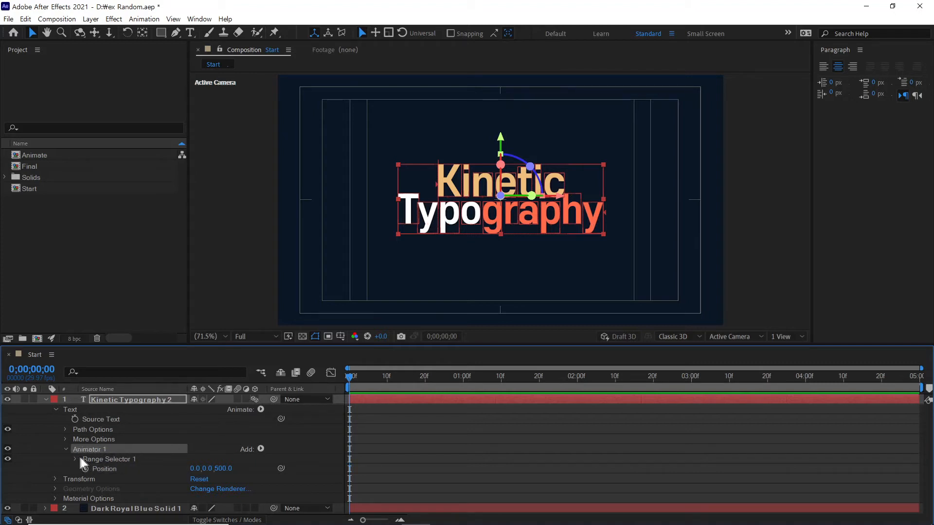
{"action": "left_click", "coordinate": [262, 448]}
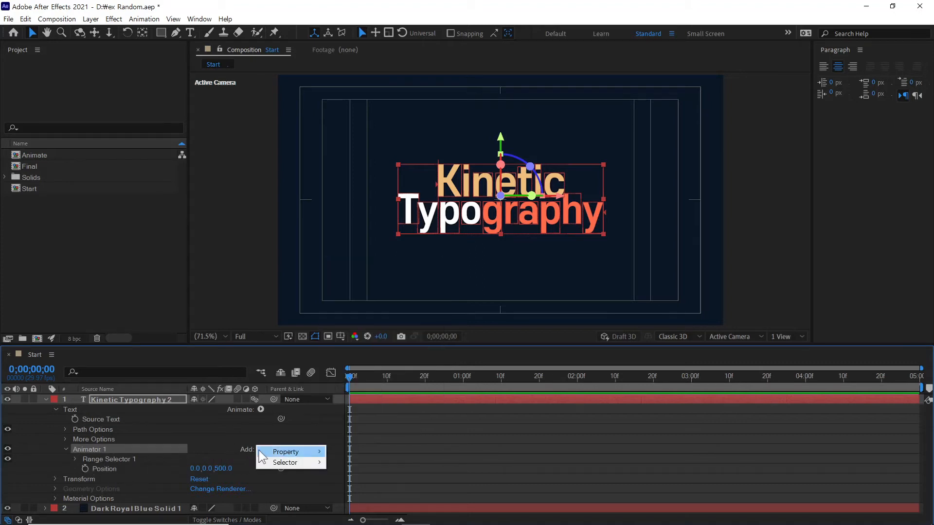
{"action": "left_click", "coordinate": [244, 448]}
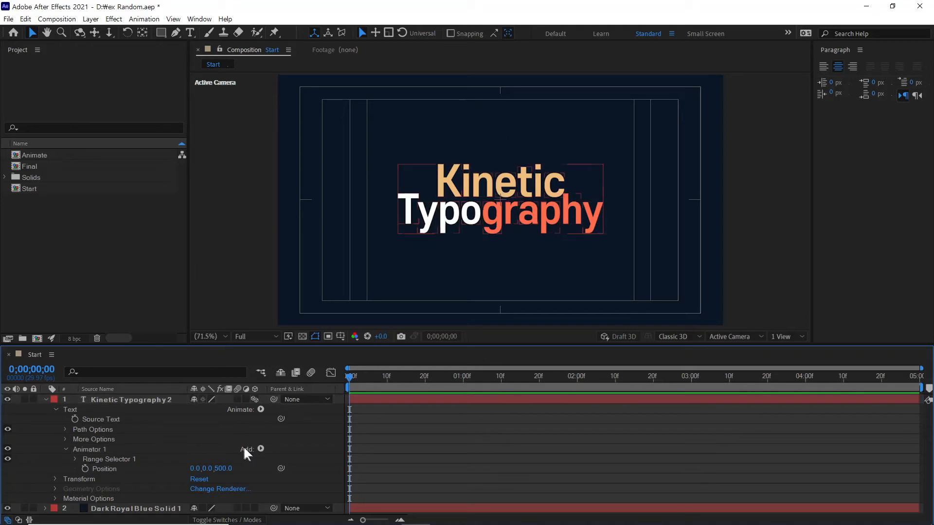
{"action": "left_click", "coordinate": [261, 449]}
{"action": "left_click", "coordinate": [127, 447]}
{"action": "left_click", "coordinate": [95, 448]}
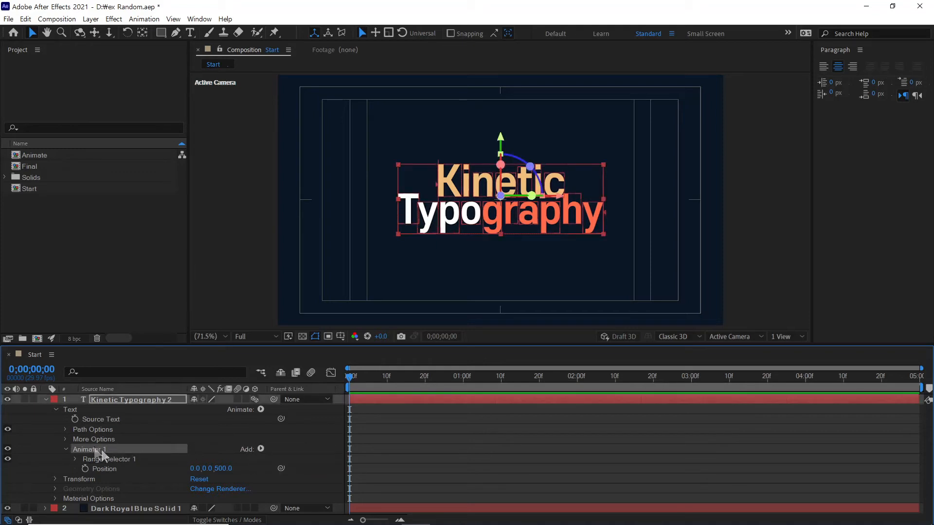
{"action": "left_click", "coordinate": [253, 450]}
{"action": "mouse_move", "coordinate": [285, 463]}
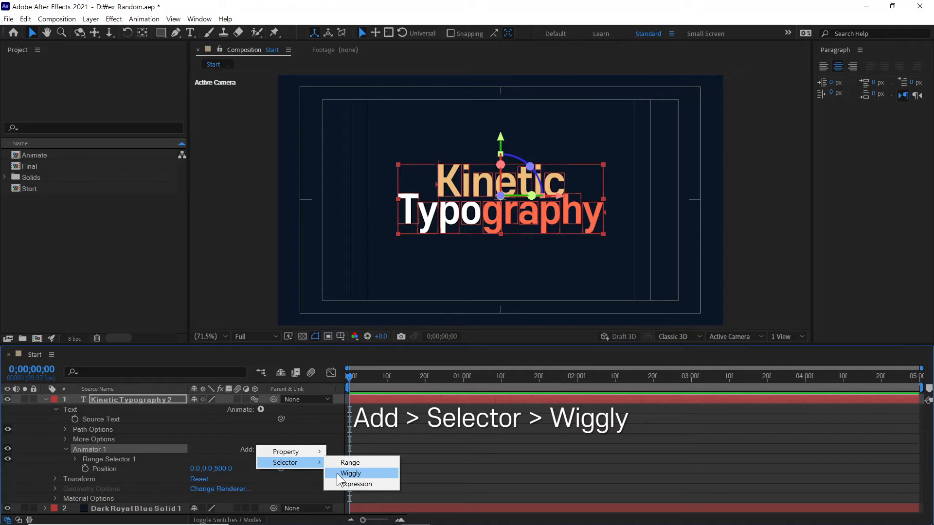
{"action": "left_click", "coordinate": [368, 472]}
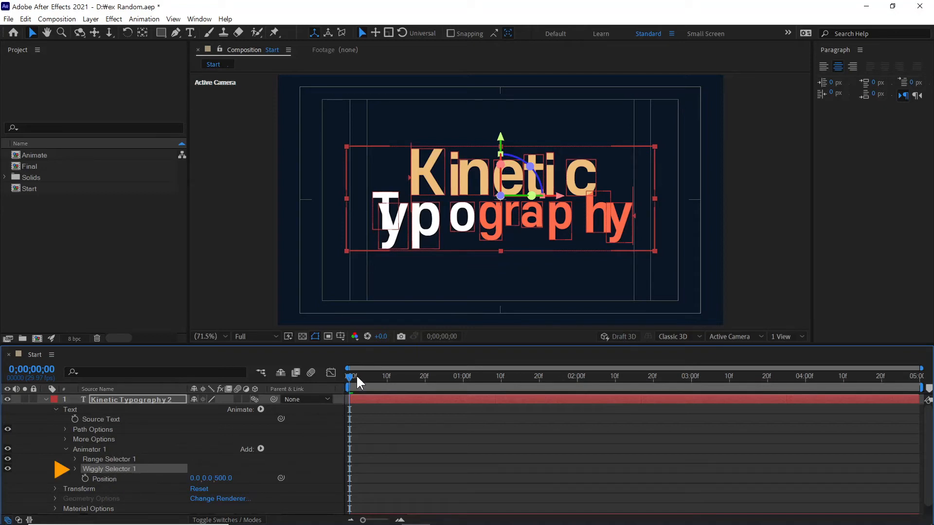
- Play the composition to preview the wiggling characters, and stop the playback
{"action": "key", "text": "space"}
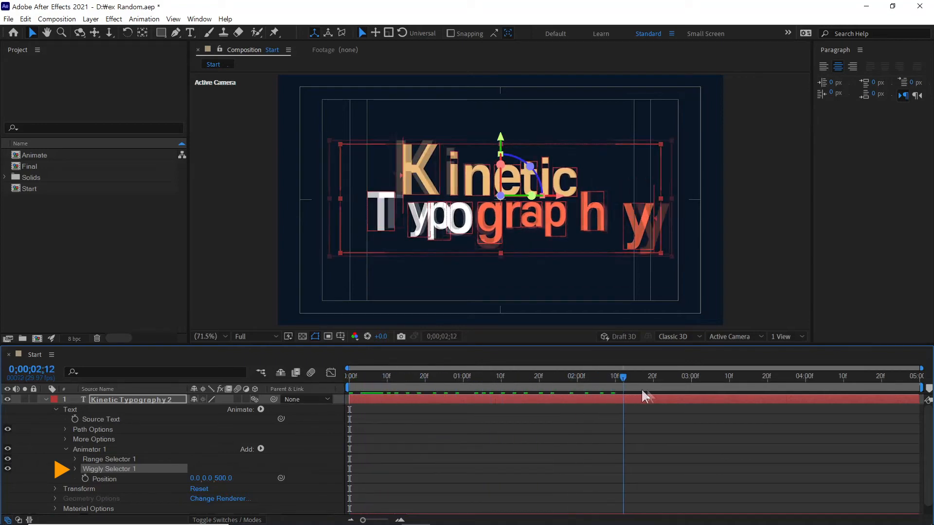
{"action": "key", "text": "space"}
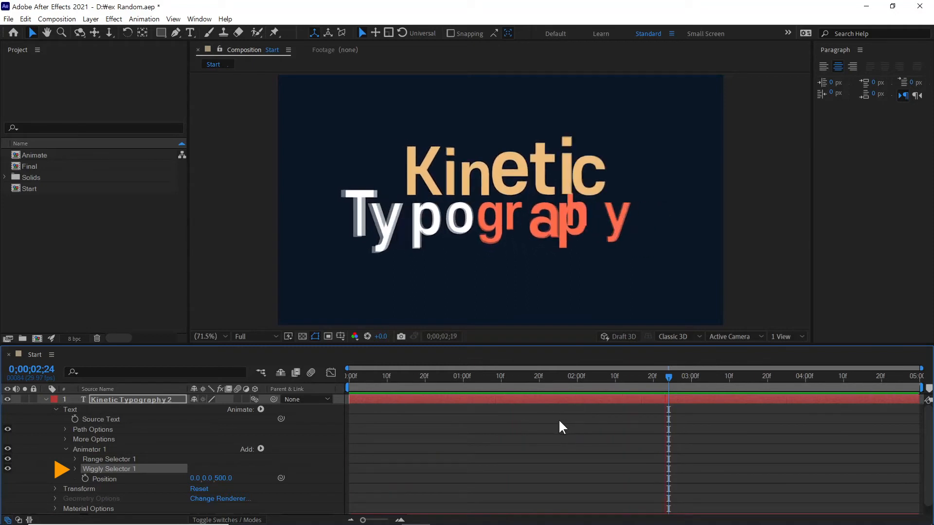
{"action": "key", "text": "space"}
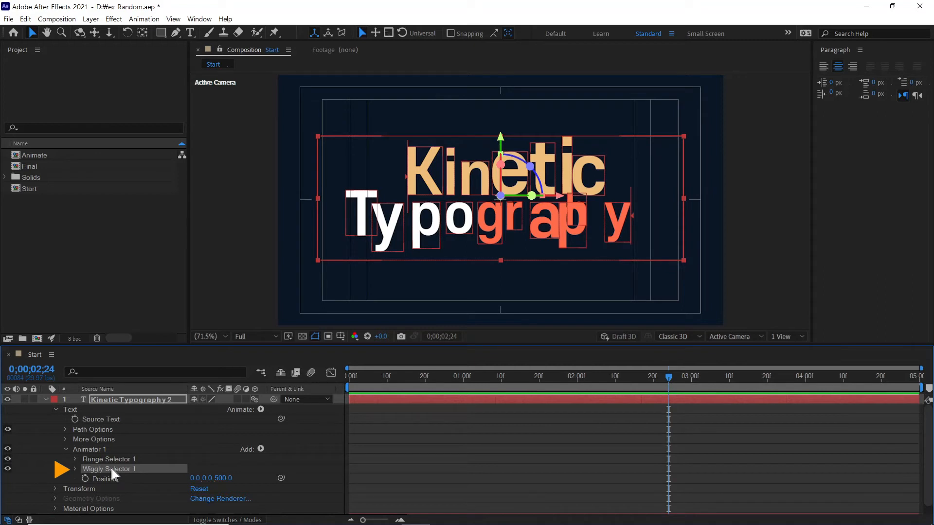
- Expand Wiggly Selector 1, set its Wiggles/Second to 0, and return the current time to the start of the composition
{"action": "left_click", "coordinate": [75, 469]}
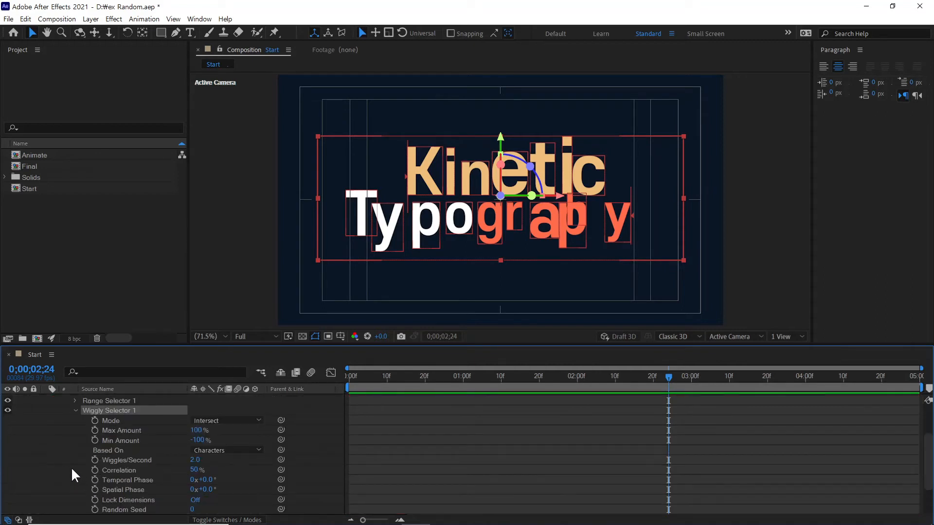
{"action": "left_click", "coordinate": [131, 461]}
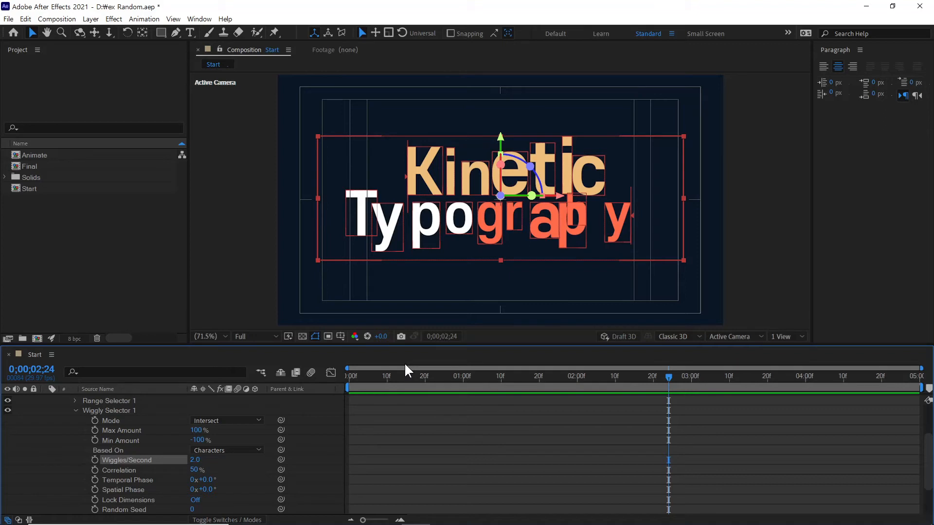
{"action": "left_click", "coordinate": [194, 461]}
{"action": "type", "text": "0"}
{"action": "key", "text": "Return"}
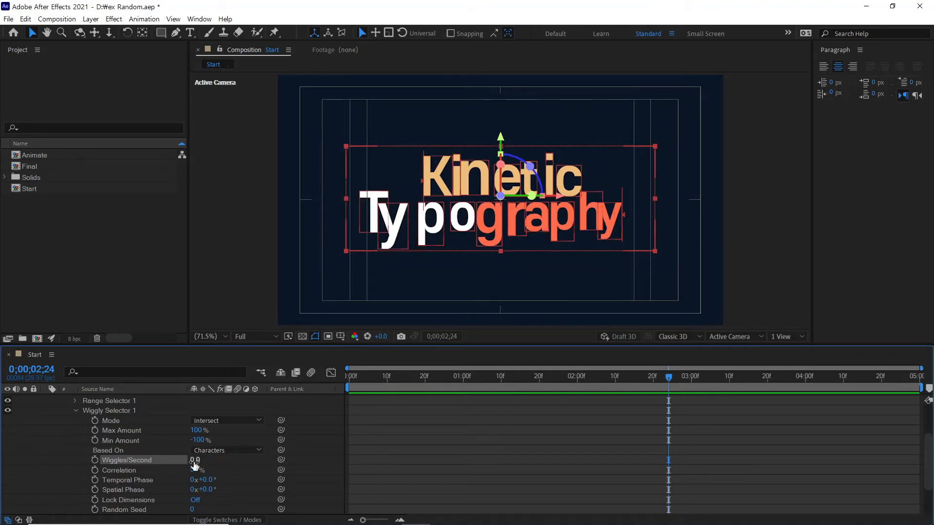
{"action": "left_click_drag", "start_coordinate": [359, 386], "coordinate": [330, 408]}
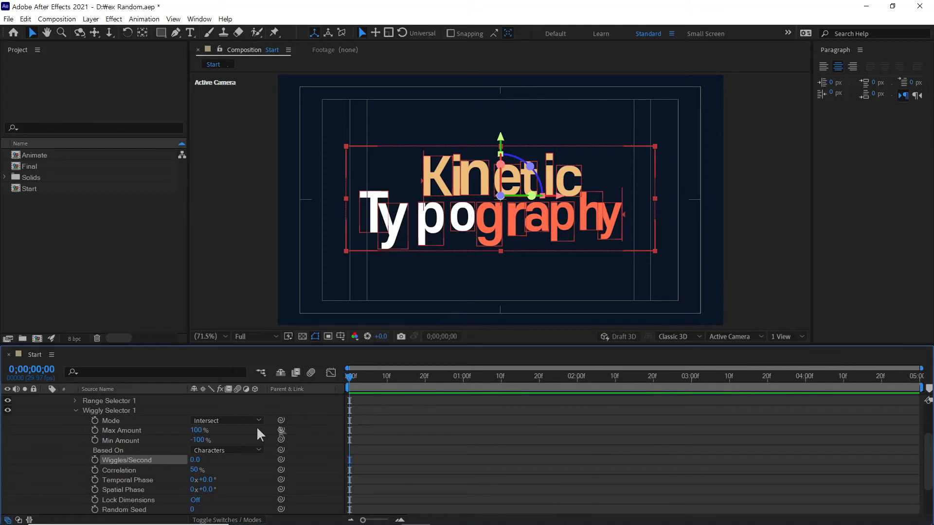
- Try scattering the characters by setting Animator 1's Position to 131, -56, 2200
{"action": "left_click", "coordinate": [75, 411]}
{"action": "left_click", "coordinate": [107, 471]}
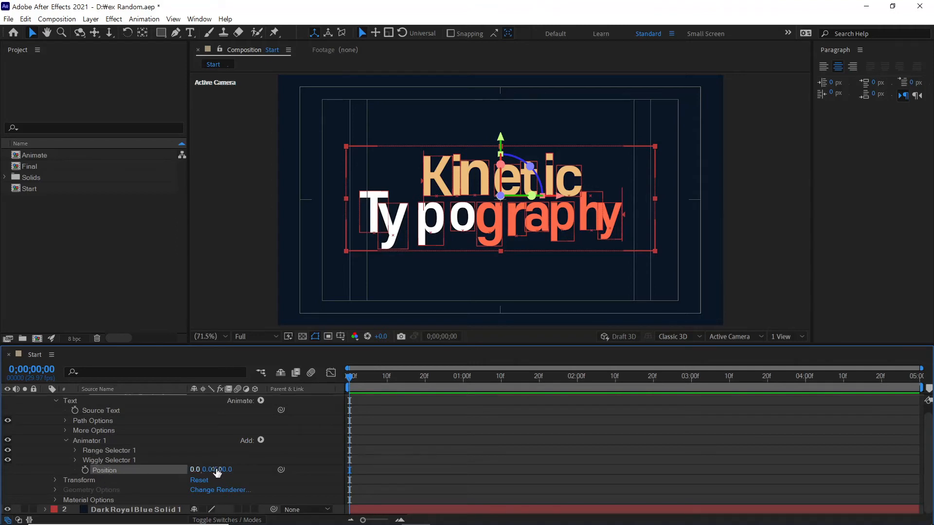
{"action": "left_click_drag", "start_coordinate": [224, 474], "coordinate": [931, 456]}
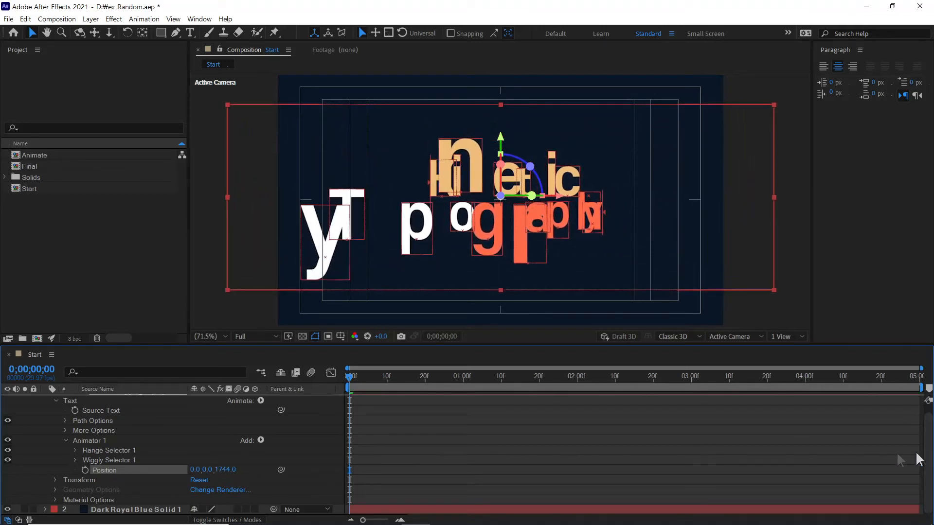
{"action": "left_click_drag", "start_coordinate": [226, 469], "coordinate": [408, 466]}
{"action": "left_click_drag", "start_coordinate": [195, 470], "coordinate": [174, 481]}
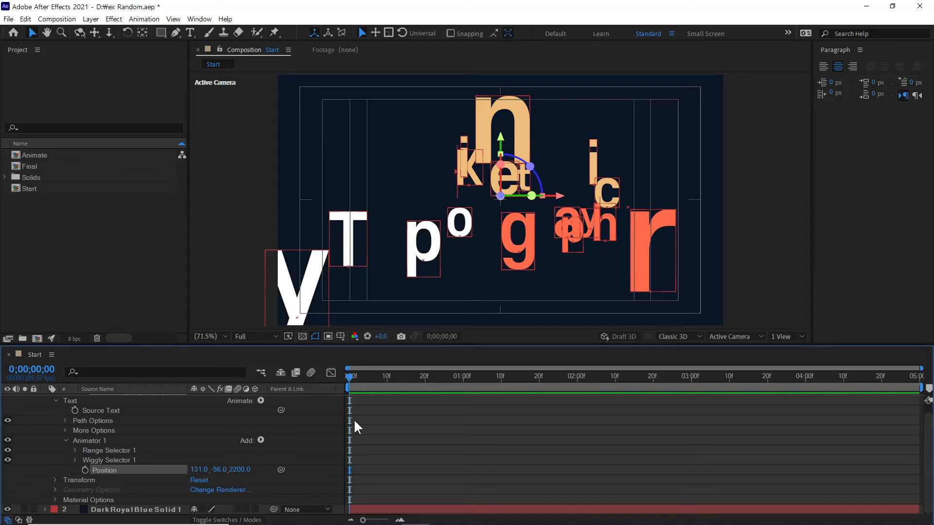
- At 0;00;00;20, set Animator 1's Position to 0, 0, 0 with a keyframe and mark that time on the composition
{"action": "left_click_drag", "start_coordinate": [356, 377], "coordinate": [425, 383]}
{"action": "key", "text": "alt+bracketleft"}
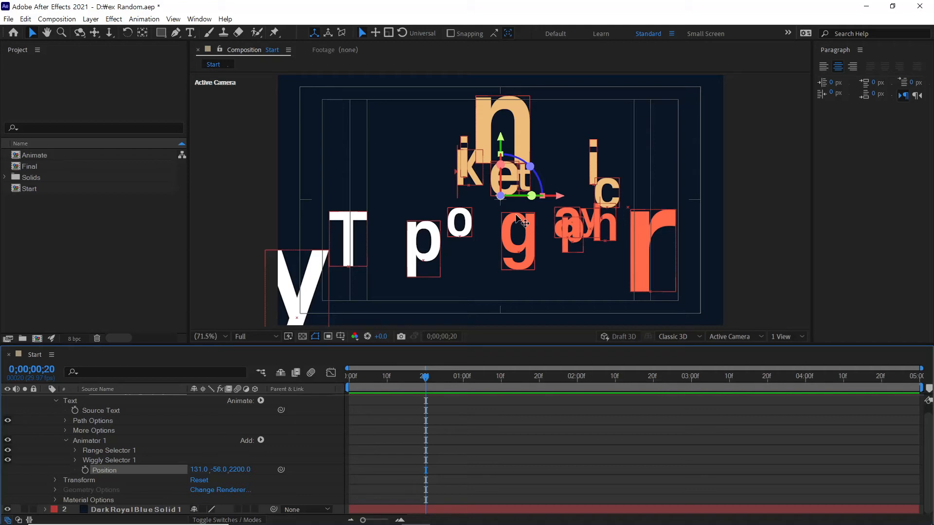
{"action": "left_click", "coordinate": [233, 470]}
{"action": "type", "text": "0"}
{"action": "key", "text": "Return"}
{"action": "left_click", "coordinate": [218, 470]}
{"action": "type", "text": "0"}
{"action": "key", "text": "Return"}
{"action": "left_click", "coordinate": [196, 470]}
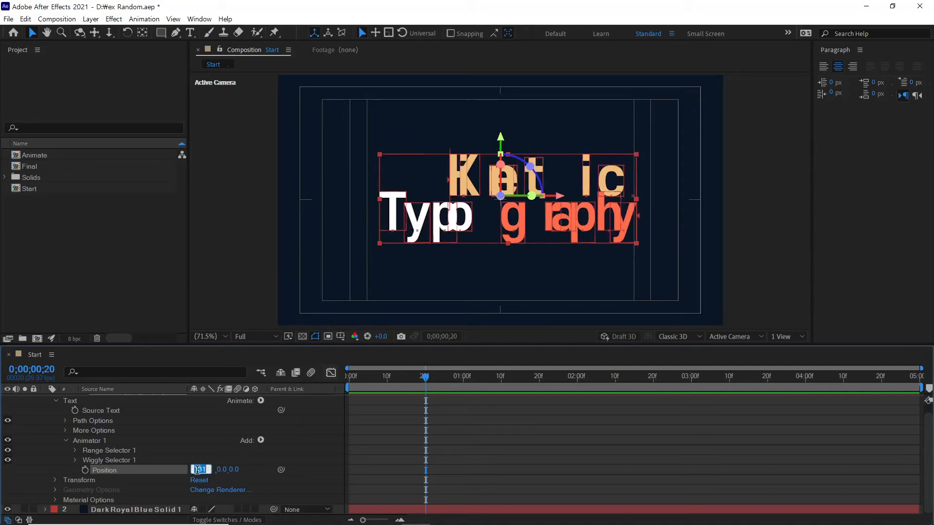
{"action": "type", "text": "0"}
{"action": "key", "text": "Return"}
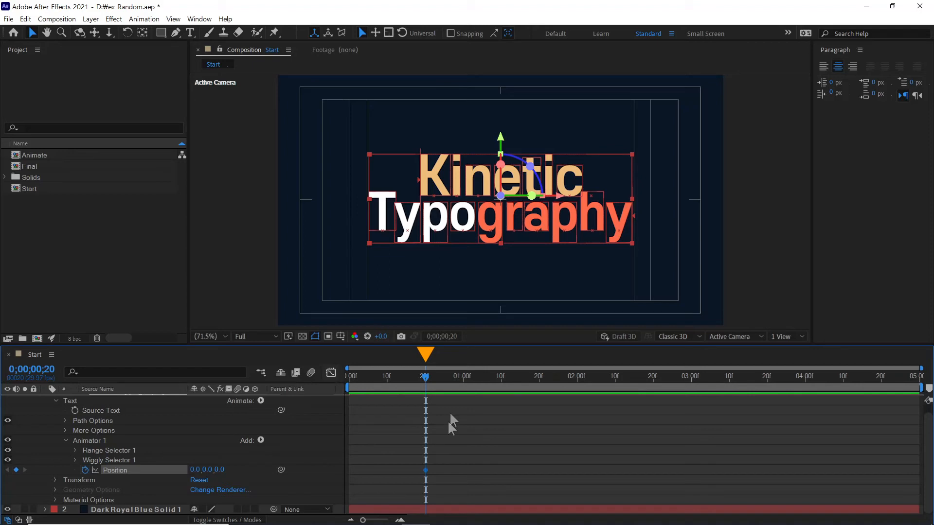
- Add a composition marker at 0;00;01;04 and set Animator 1's Position there to 0, -68, 1873
{"action": "mouse_move", "coordinate": [427, 377]}
{"action": "left_mouse_down"}
{"action": "mouse_move", "coordinate": [495, 380]}
{"action": "mouse_move", "coordinate": [471, 380]}
{"action": "mouse_move", "coordinate": [480, 379]}
{"action": "left_mouse_up"}
{"action": "key", "text": "KP_Multiply"}
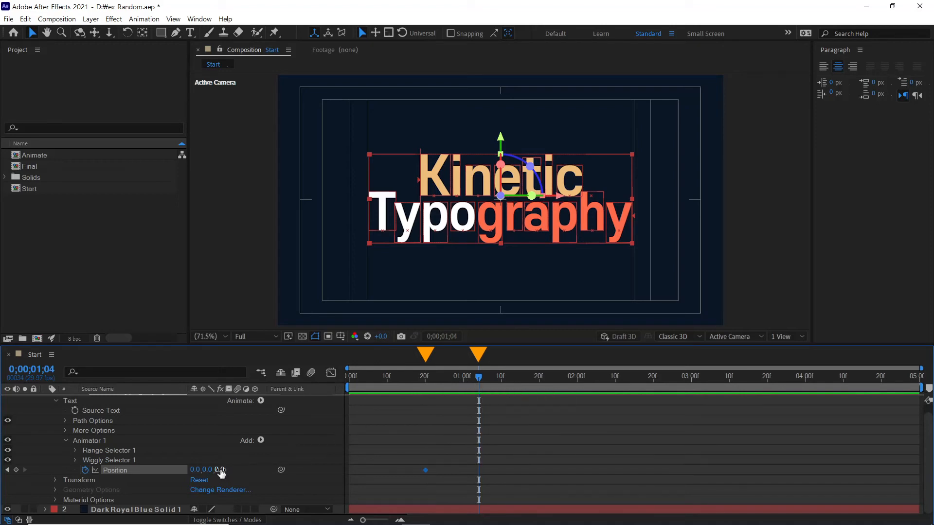
{"action": "left_click_drag", "start_coordinate": [221, 472], "coordinate": [339, 496]}
{"action": "left_click_drag", "start_coordinate": [228, 473], "coordinate": [611, 467]}
{"action": "left_click_drag", "start_coordinate": [211, 470], "coordinate": [161, 477]}
{"action": "left_click_drag", "start_coordinate": [234, 474], "coordinate": [273, 471]}
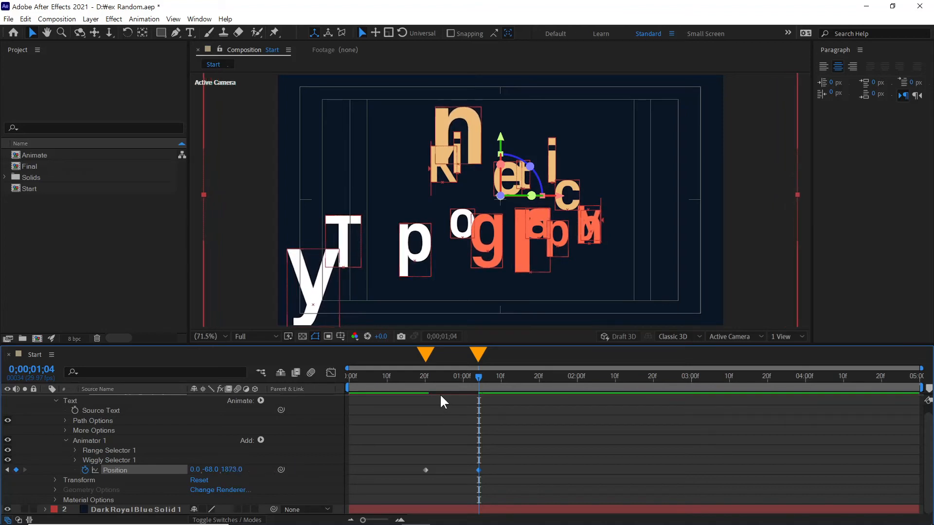
- Add a composition marker at 0;00;04;29 and set the X value of Animator 1's Position there to 200
{"action": "left_click_drag", "start_coordinate": [404, 379], "coordinate": [478, 397]}
{"action": "left_click", "coordinate": [917, 379]}
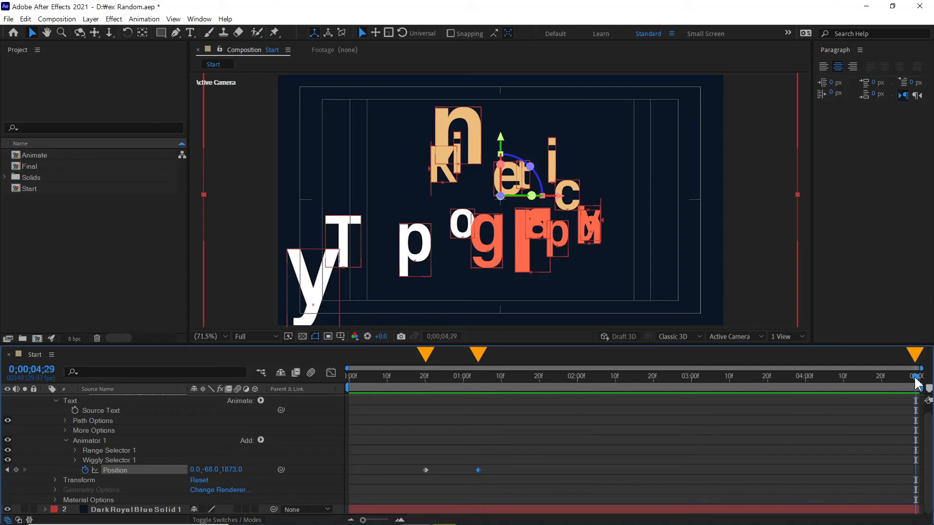
{"action": "left_click", "coordinate": [193, 470]}
{"action": "type", "text": "20"}
{"action": "key", "text": "Return"}
- Scrub and play the timeline to preview the Position animation of the scattering letters
{"action": "left_click", "coordinate": [421, 376]}
{"action": "left_click_drag", "start_coordinate": [422, 377], "coordinate": [783, 384]}
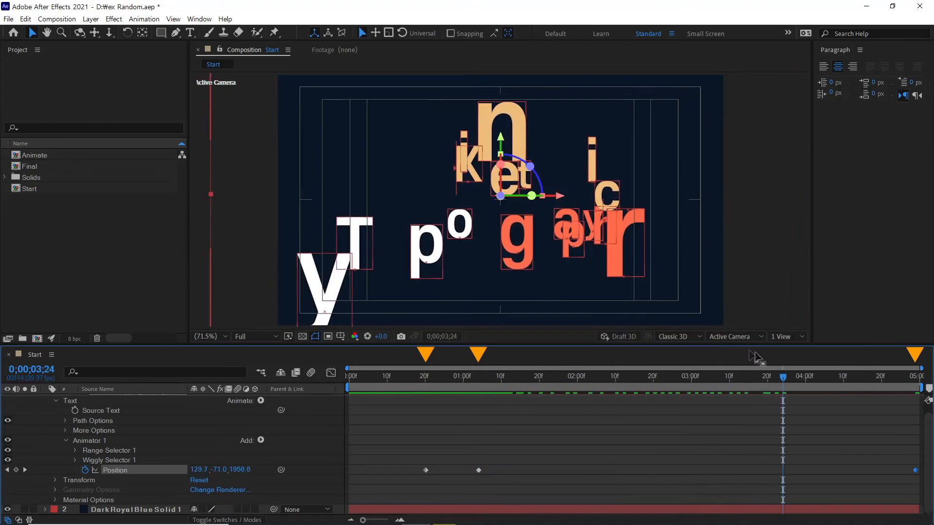
{"action": "key", "text": "space"}
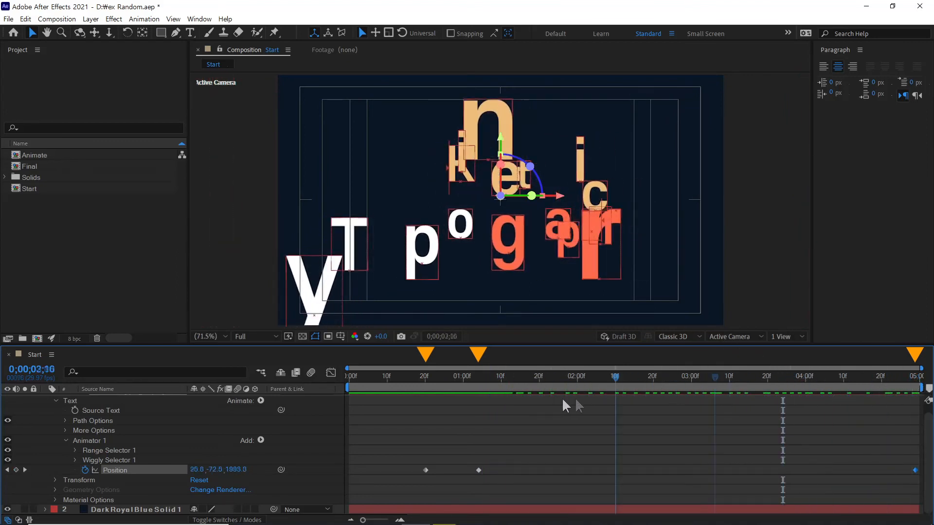
{"action": "key", "text": "space"}
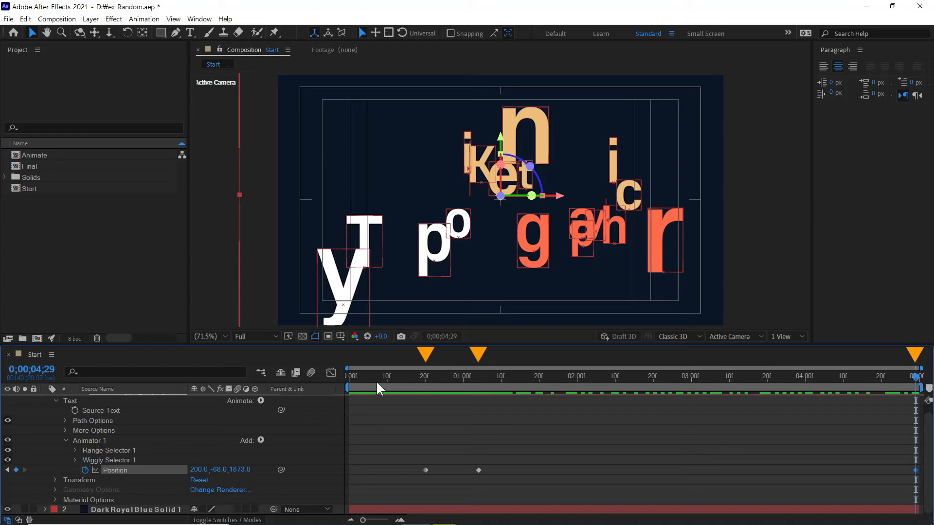
{"action": "left_click_drag", "start_coordinate": [394, 377], "coordinate": [922, 396]}
{"action": "left_click_drag", "start_coordinate": [475, 383], "coordinate": [642, 390]}
- Add a new Tracking animator to the Kinetic Typography 2 text layer and collapse Animator 1
{"action": "left_click", "coordinate": [538, 446]}
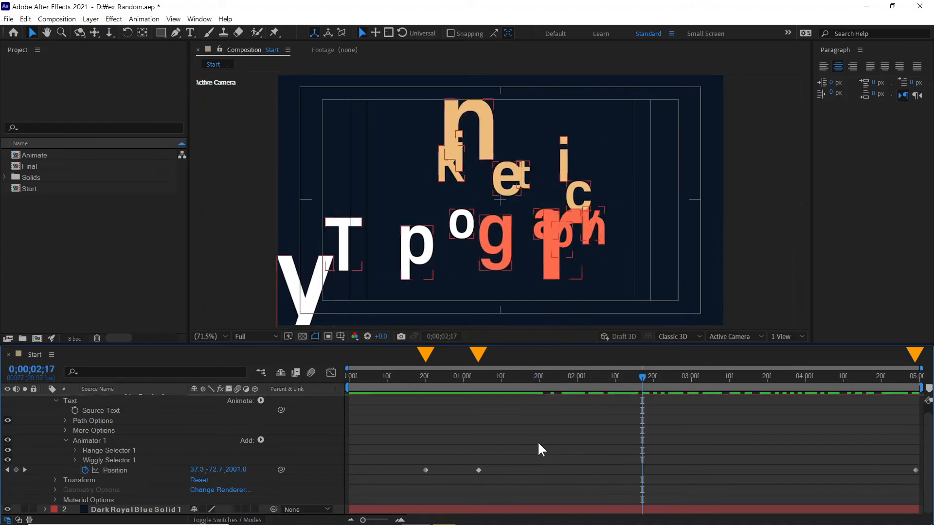
{"action": "left_click", "coordinate": [56, 400]}
{"action": "left_click", "coordinate": [112, 402]}
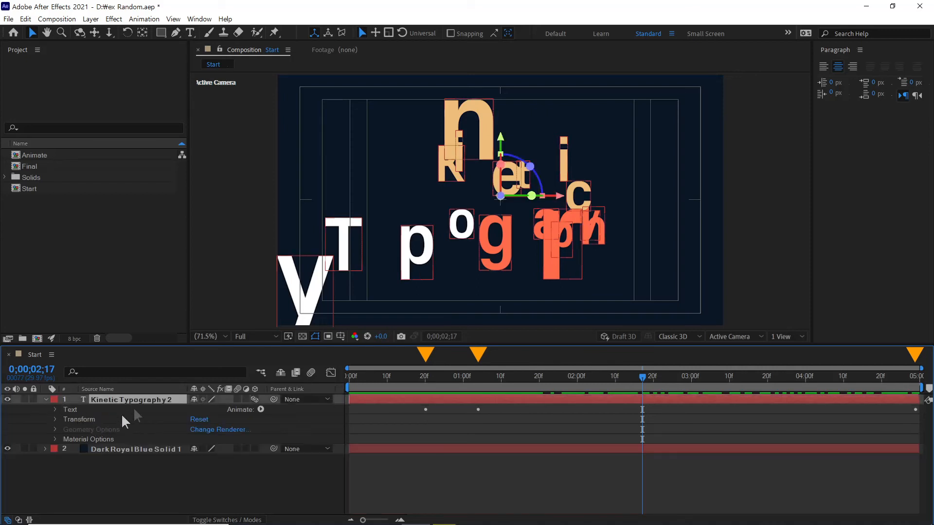
{"action": "left_click", "coordinate": [260, 409]}
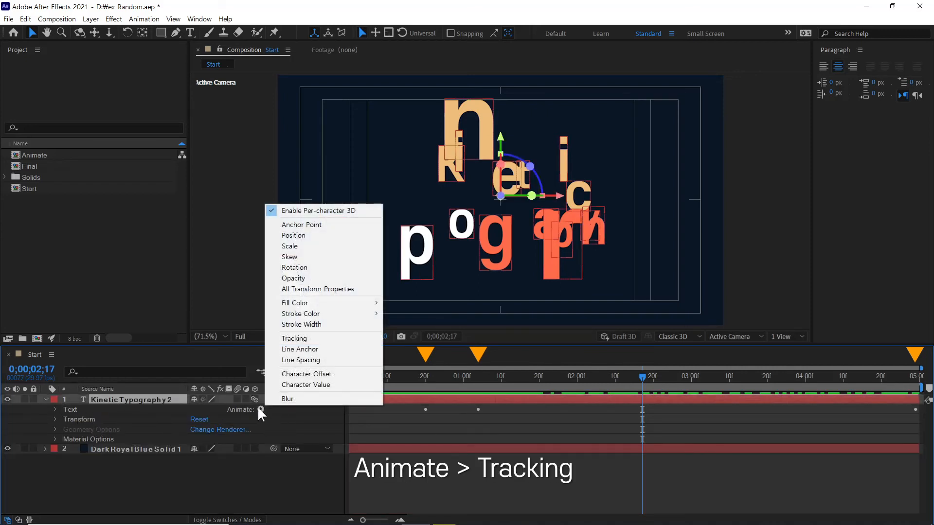
{"action": "left_click", "coordinate": [295, 339]}
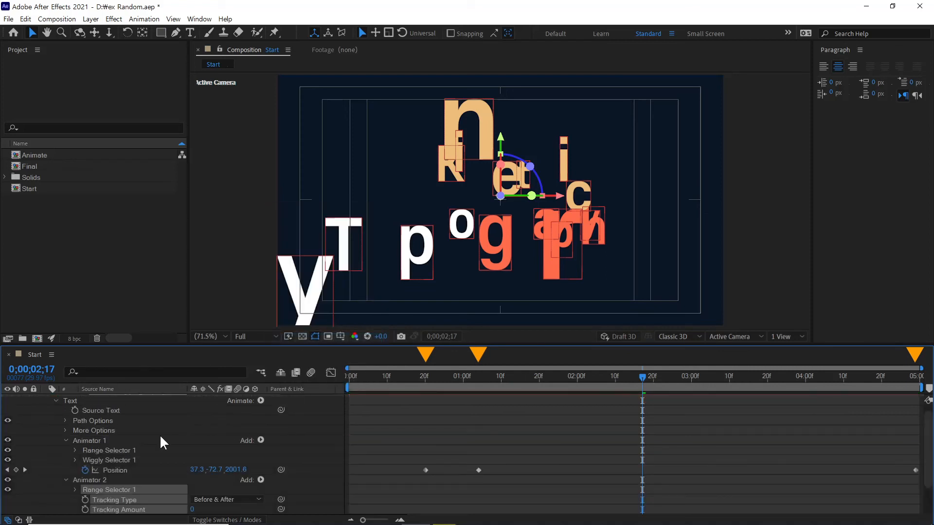
{"action": "left_click", "coordinate": [67, 440]}
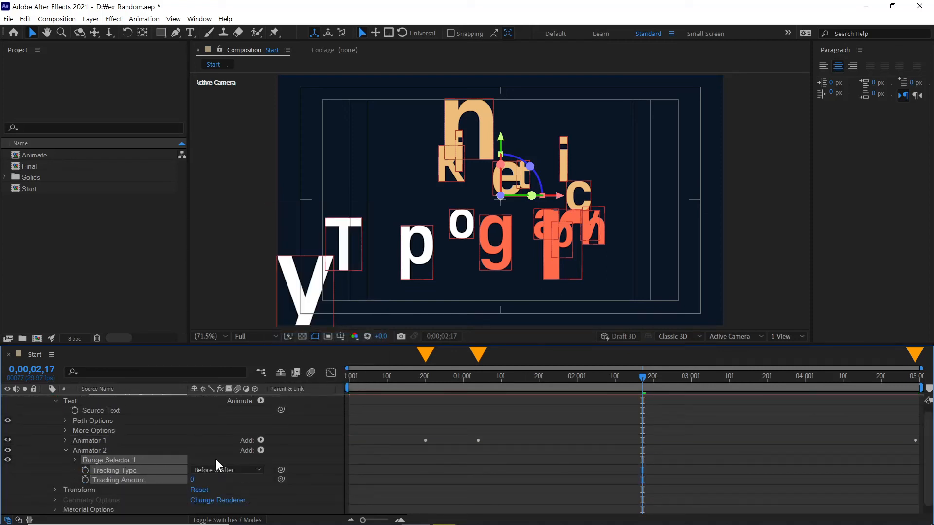
- Turn on keyframing for Animator 2's Tracking Amount at 0;00;01;04
{"action": "left_click_drag", "start_coordinate": [414, 375], "coordinate": [478, 382]}
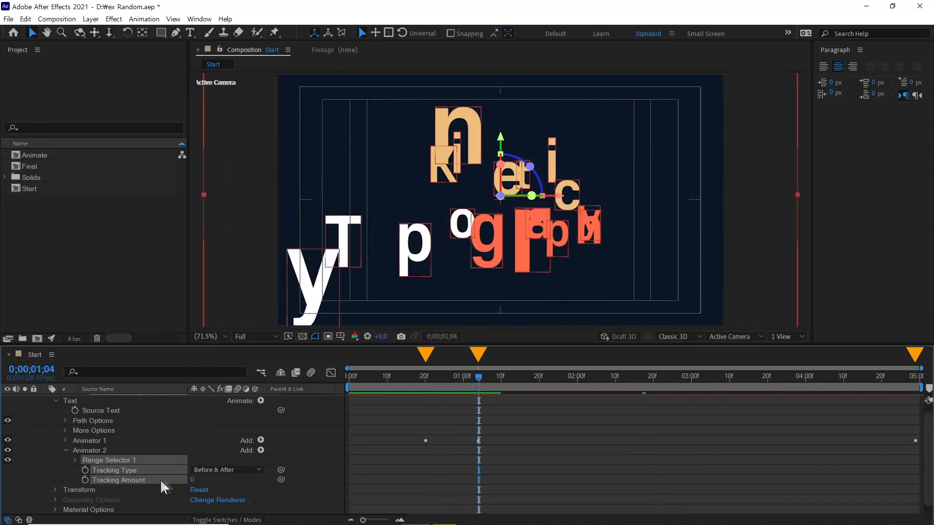
{"action": "left_click", "coordinate": [69, 477]}
{"action": "left_click", "coordinate": [108, 479]}
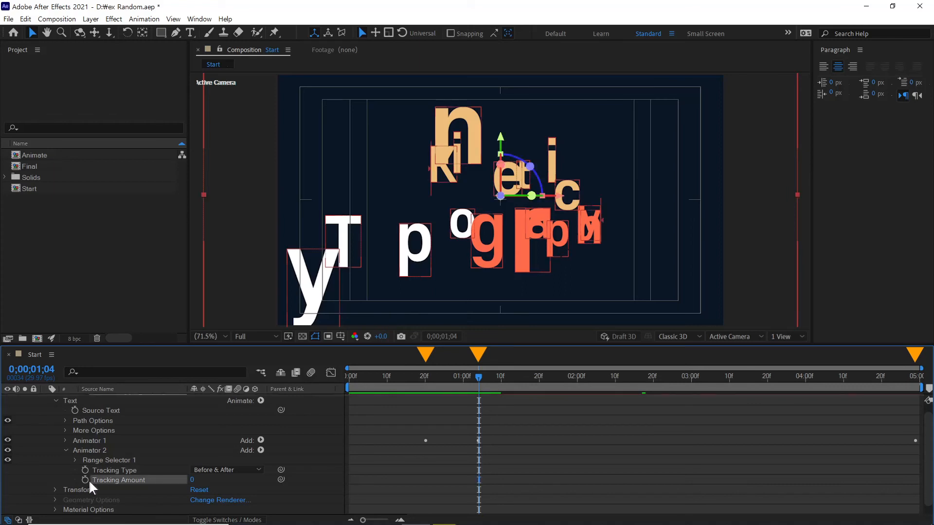
{"action": "left_click", "coordinate": [86, 480]}
- Set Animator 2's Tracking Amount to 30 at 0;00;04;29
{"action": "left_click", "coordinate": [917, 384]}
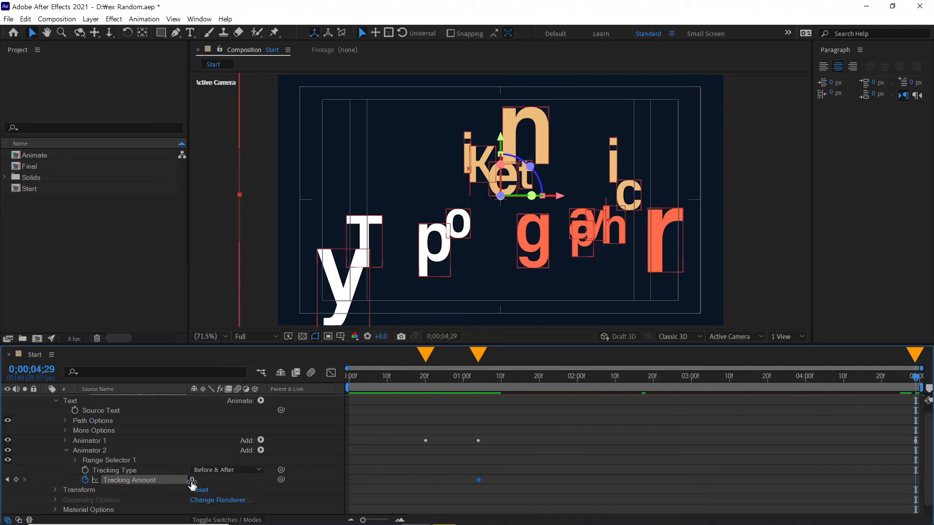
{"action": "left_click_drag", "start_coordinate": [191, 481], "coordinate": [206, 481]}
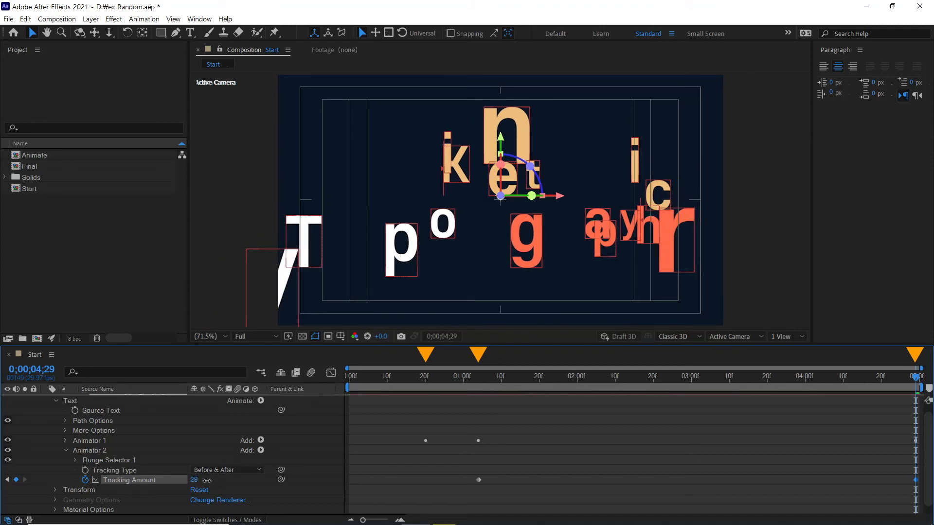
{"action": "left_click", "coordinate": [194, 480]}
{"action": "type", "text": "30"}
{"action": "key", "text": "Return"}
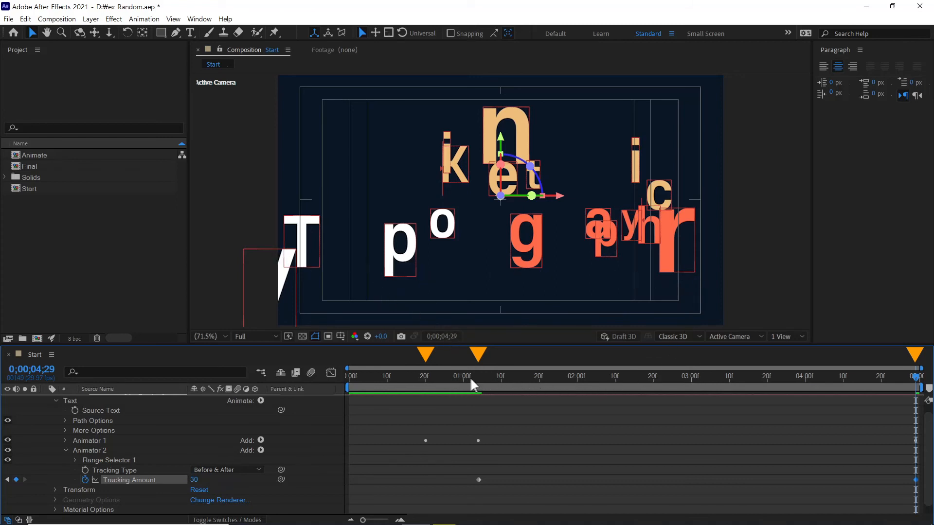
- Scrub and play the composition to preview the letters spreading apart, and clear the selection
{"action": "left_click_drag", "start_coordinate": [469, 378], "coordinate": [920, 392]}
{"action": "key", "text": "space"}
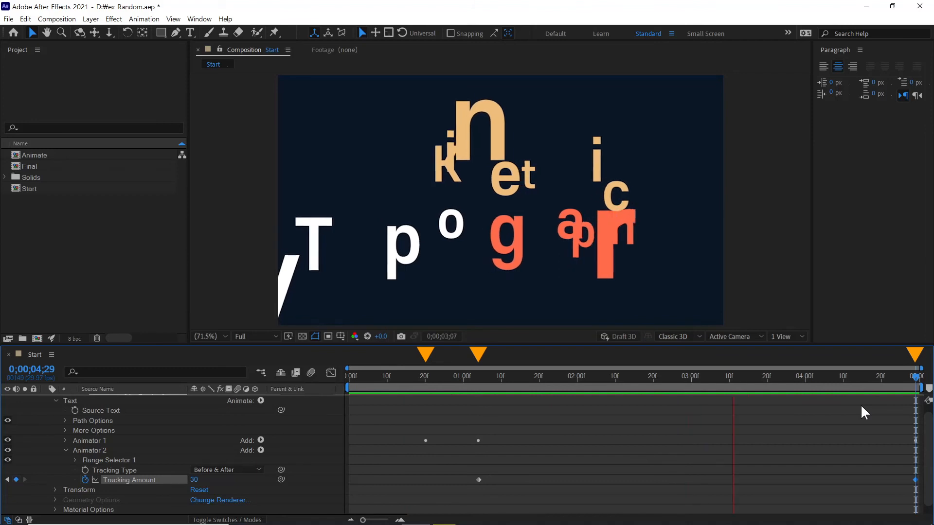
{"action": "key", "text": "space"}
{"action": "left_click_drag", "start_coordinate": [466, 376], "coordinate": [930, 386]}
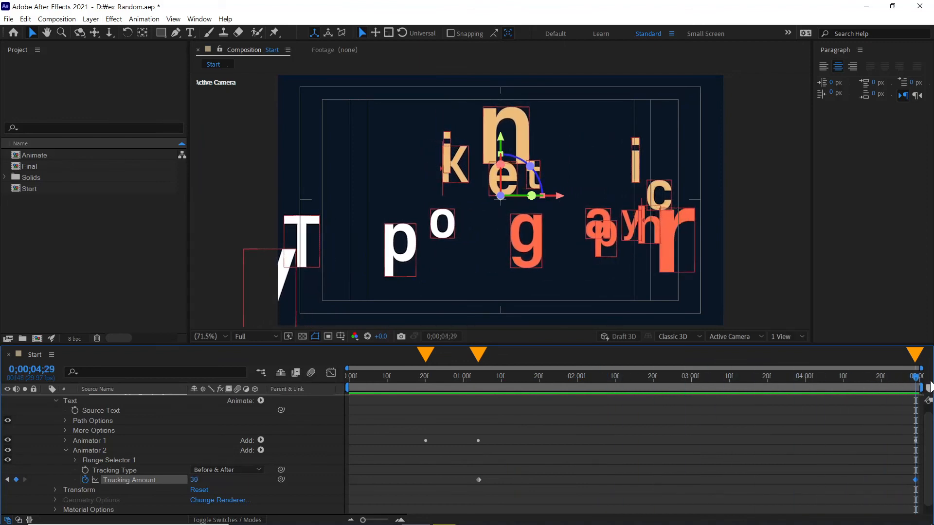
{"action": "left_click", "coordinate": [629, 436]}
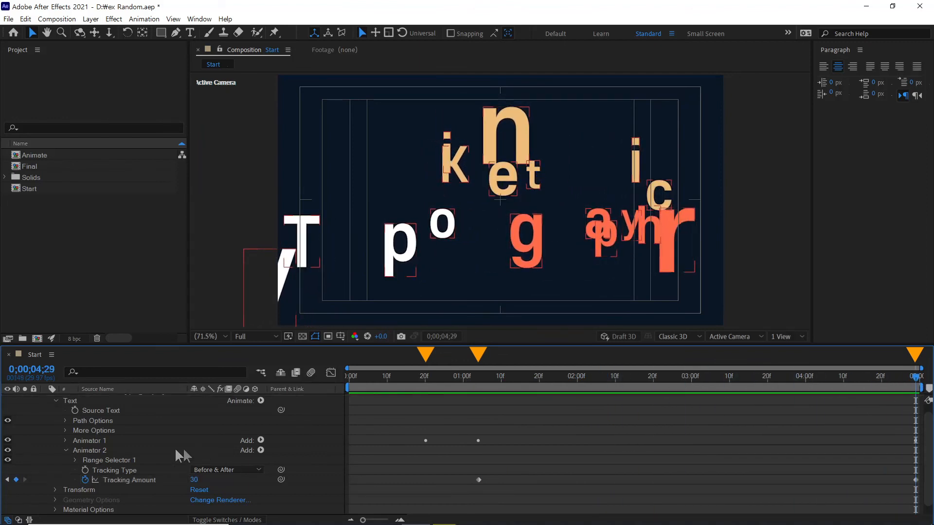
{"action": "left_click", "coordinate": [97, 448]}
{"action": "left_click", "coordinate": [261, 451]}
{"action": "mouse_move", "coordinate": [296, 452]}
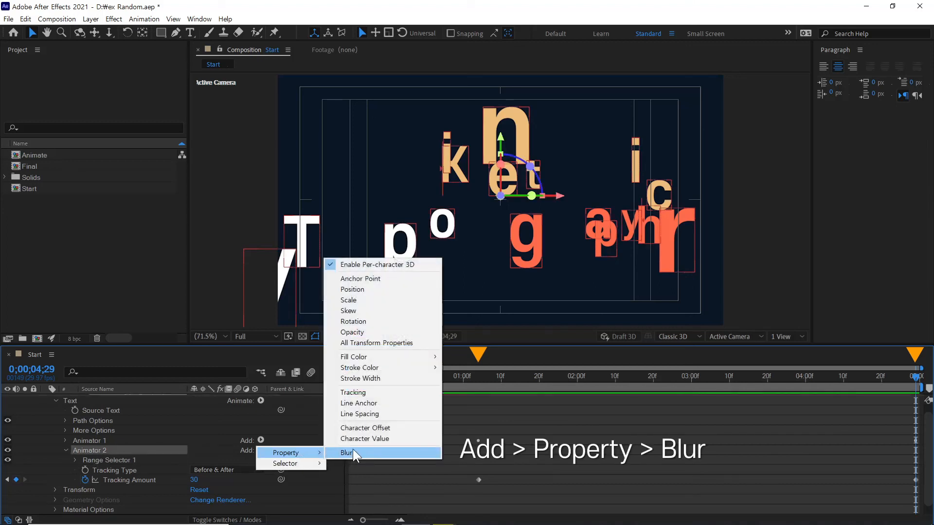
{"action": "left_click", "coordinate": [126, 447]}
- Add a separate Blur animator to the Kinetic Typography 2 text layer and collapse Animator 2
{"action": "scroll", "coordinate": [165, 430], "scroll_direction": "up", "scroll_amount": 1}
{"action": "left_click", "coordinate": [130, 401]}
{"action": "left_click", "coordinate": [78, 410]}
{"action": "left_click", "coordinate": [261, 408]}
{"action": "left_click", "coordinate": [294, 399]}
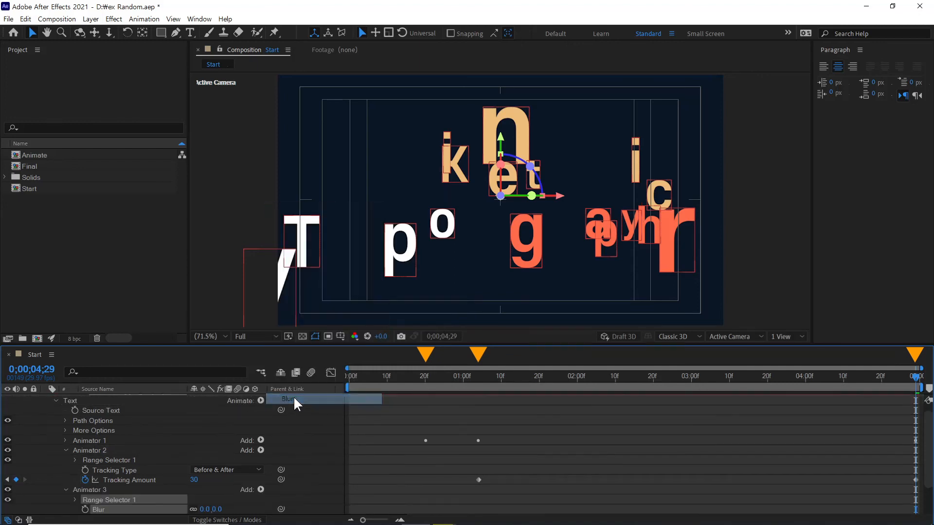
{"action": "left_click", "coordinate": [103, 452]}
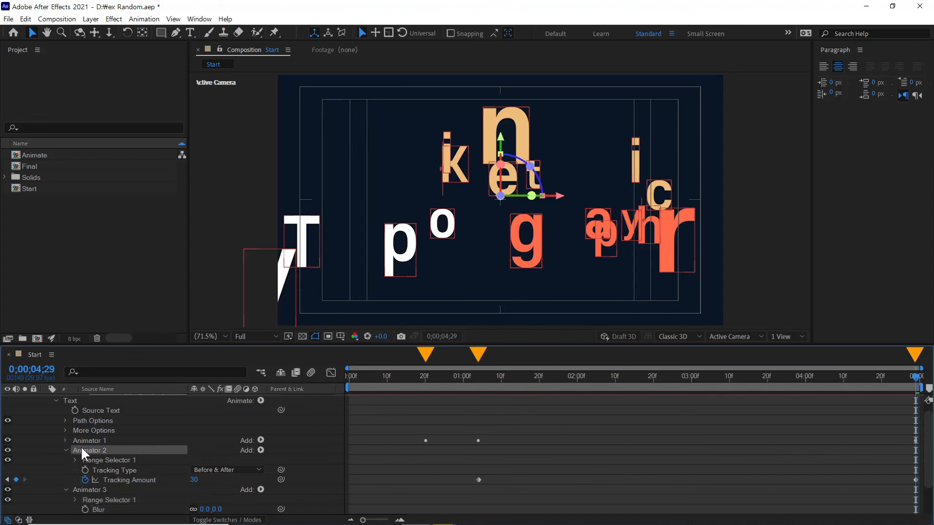
{"action": "left_click", "coordinate": [66, 450]}
{"action": "left_click", "coordinate": [88, 460]}
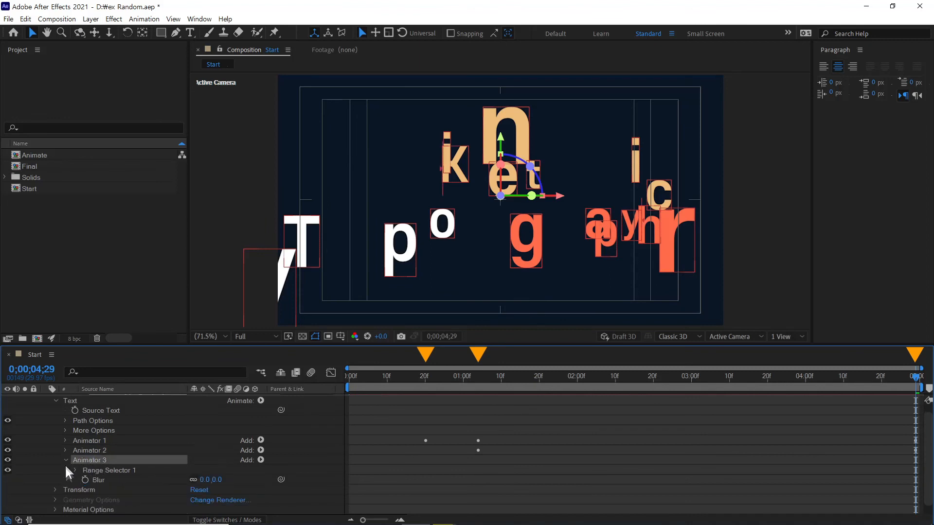
- Turn on keyframing for Animator 3's Blur at 0;00;00;20 and set it to 20, 20 at 0;00;01;04
{"action": "left_click", "coordinate": [99, 481]}
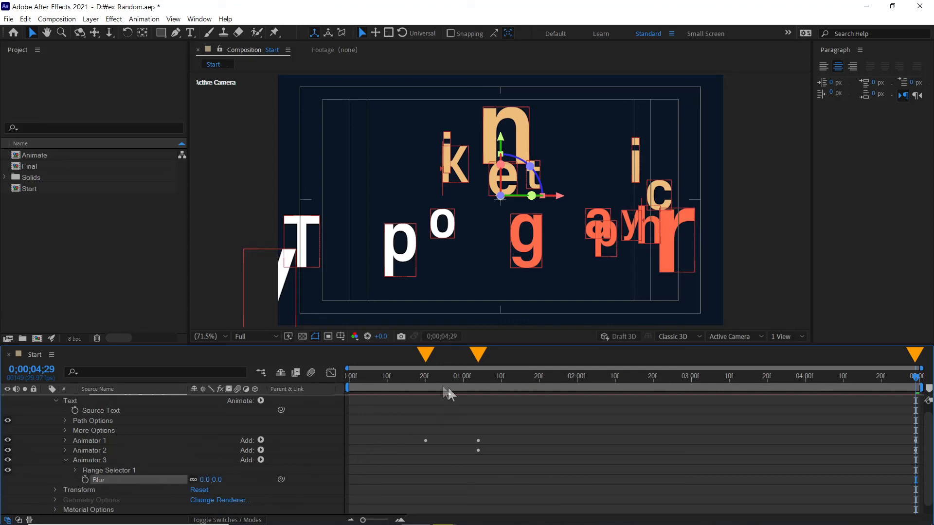
{"action": "mouse_move", "coordinate": [419, 377]}
{"action": "left_mouse_down"}
{"action": "mouse_move", "coordinate": [451, 378]}
{"action": "mouse_move", "coordinate": [425, 387]}
{"action": "left_mouse_up"}
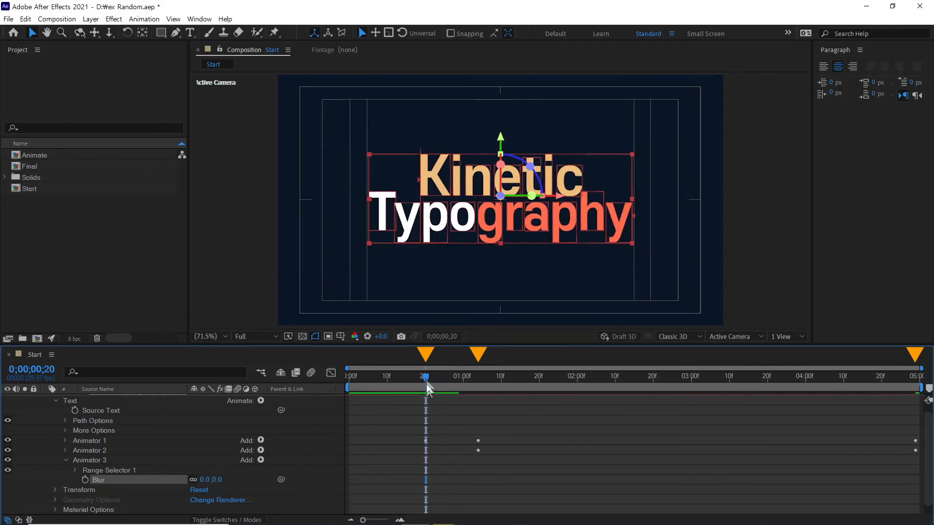
{"action": "left_click", "coordinate": [83, 479]}
{"action": "left_click_drag", "start_coordinate": [426, 382], "coordinate": [478, 383]}
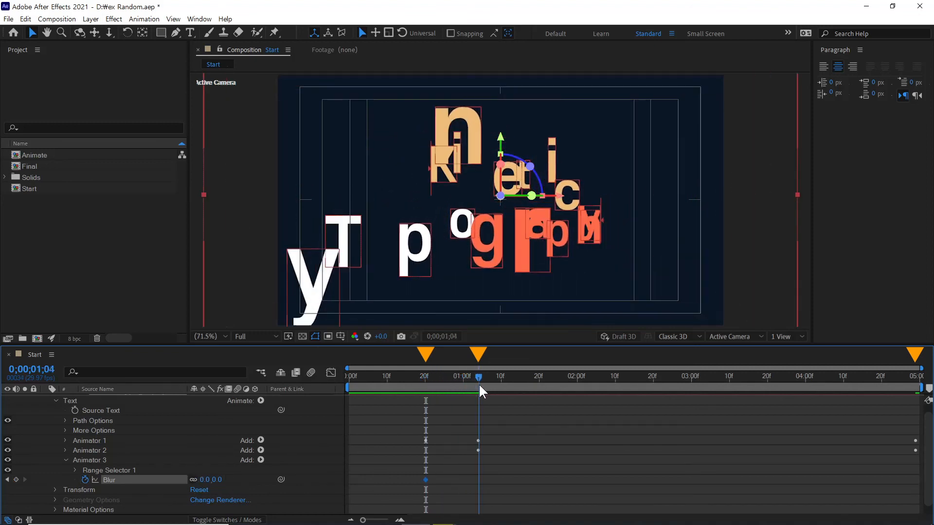
{"action": "left_click_drag", "start_coordinate": [209, 480], "coordinate": [229, 480]}
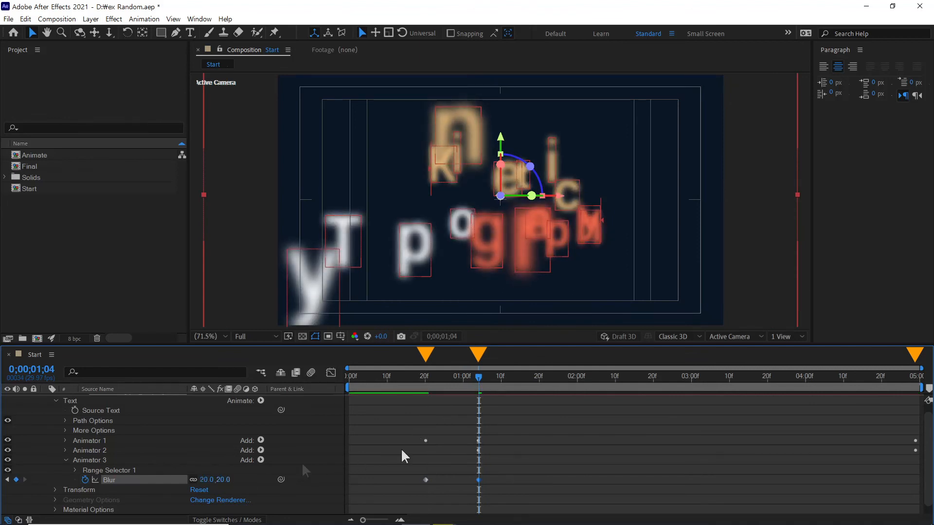
- Set Animator 3's Blur to 0 at 0;00;04;29 and preview the blur animation from 0;00;00;20
{"action": "left_click_drag", "start_coordinate": [866, 380], "coordinate": [928, 393]}
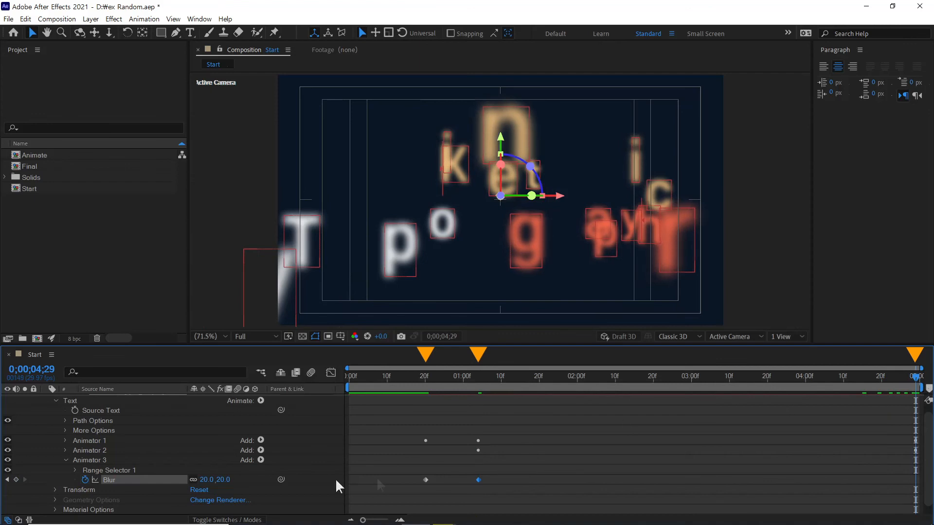
{"action": "left_click", "coordinate": [223, 480]}
{"action": "type", "text": "0"}
{"action": "key", "text": "Return"}
{"action": "left_click", "coordinate": [426, 375]}
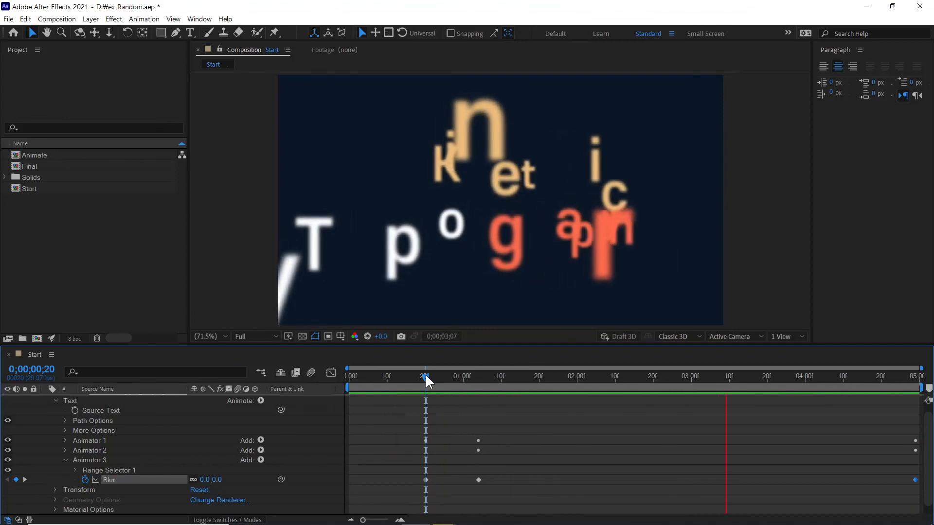
{"action": "left_click_drag", "start_coordinate": [426, 377], "coordinate": [445, 382]}
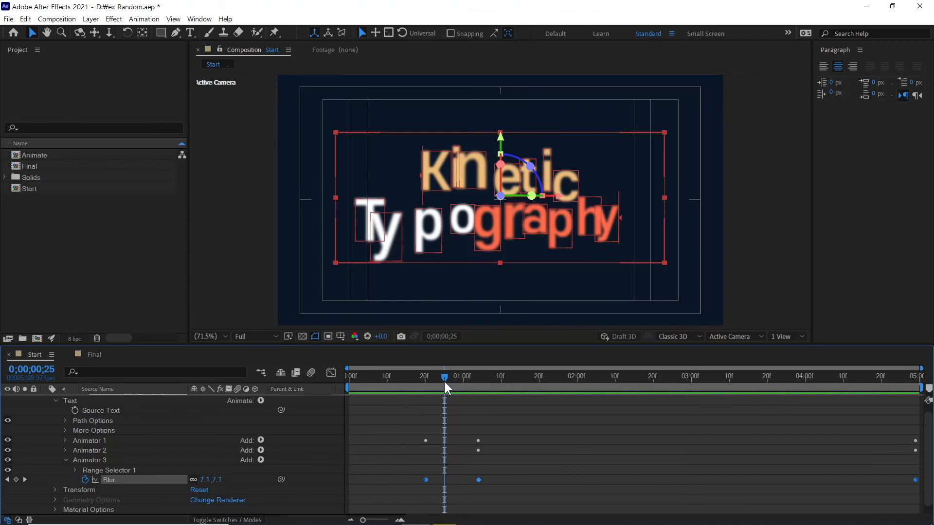